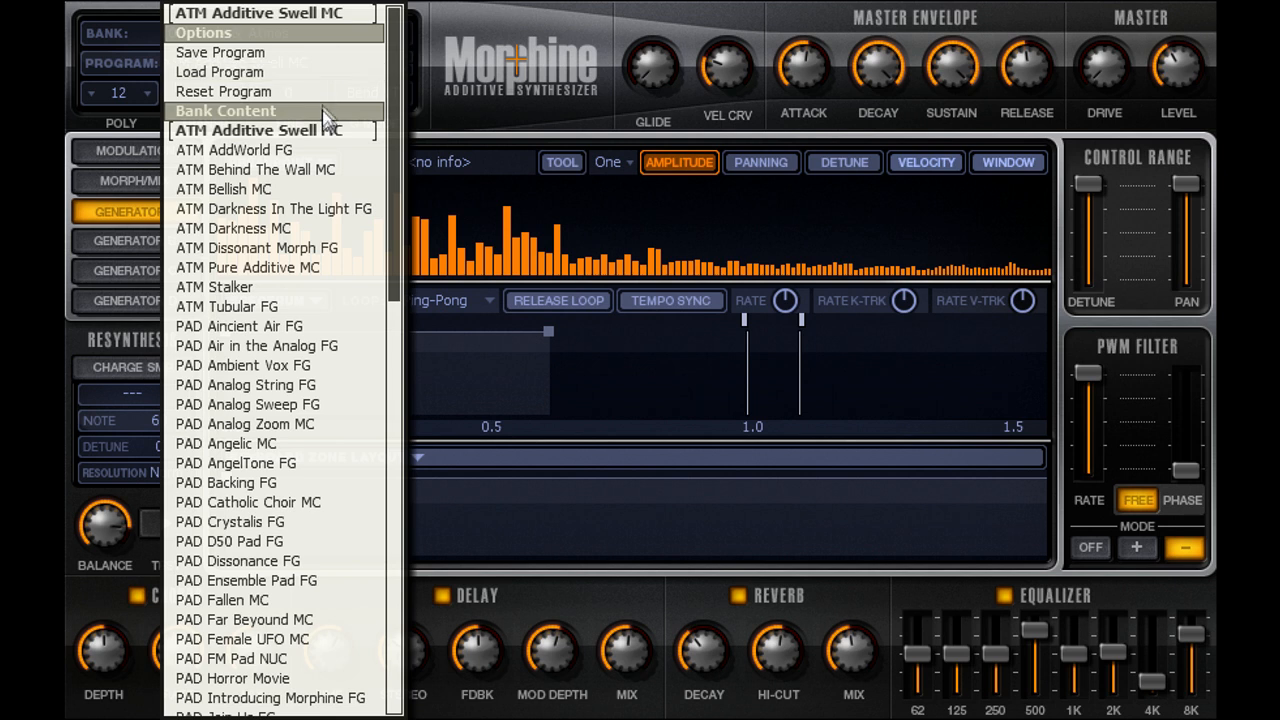
Step: Reset the program and charge the Vir-EuroBass_AmpSim-08C5 sample for resynthesis
click(326, 92)
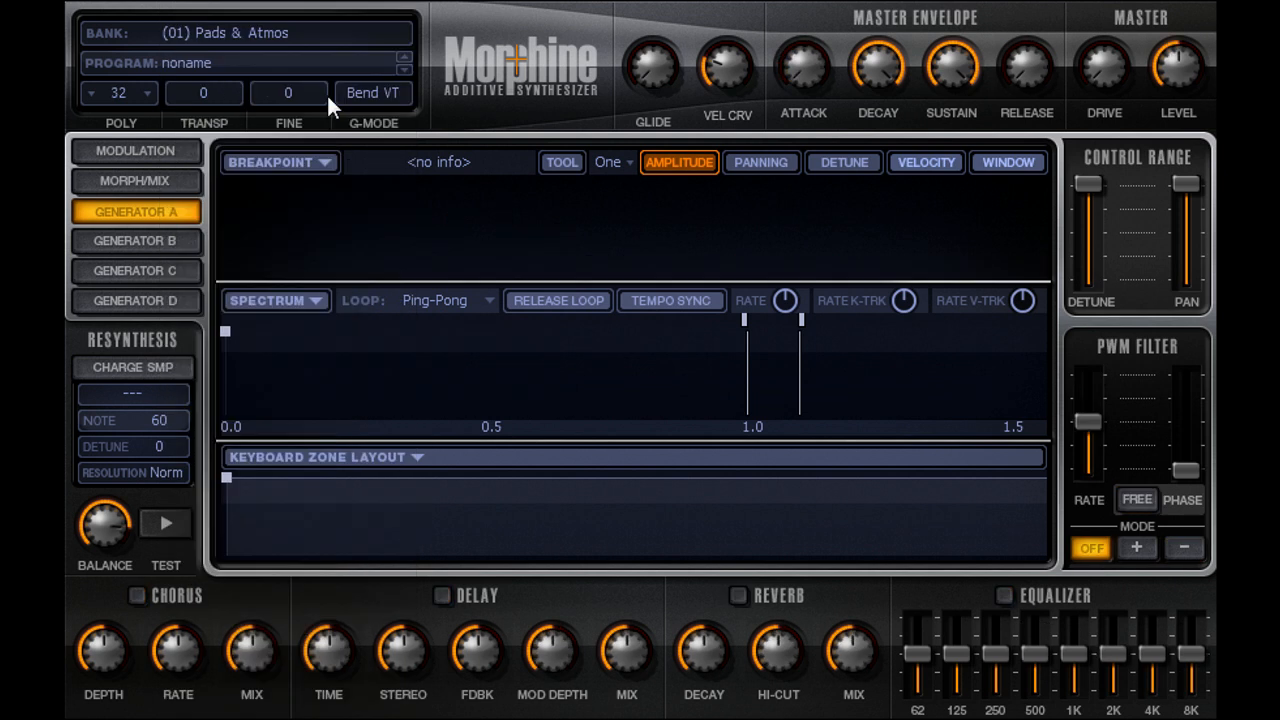
click(165, 380)
double_click(443, 171)
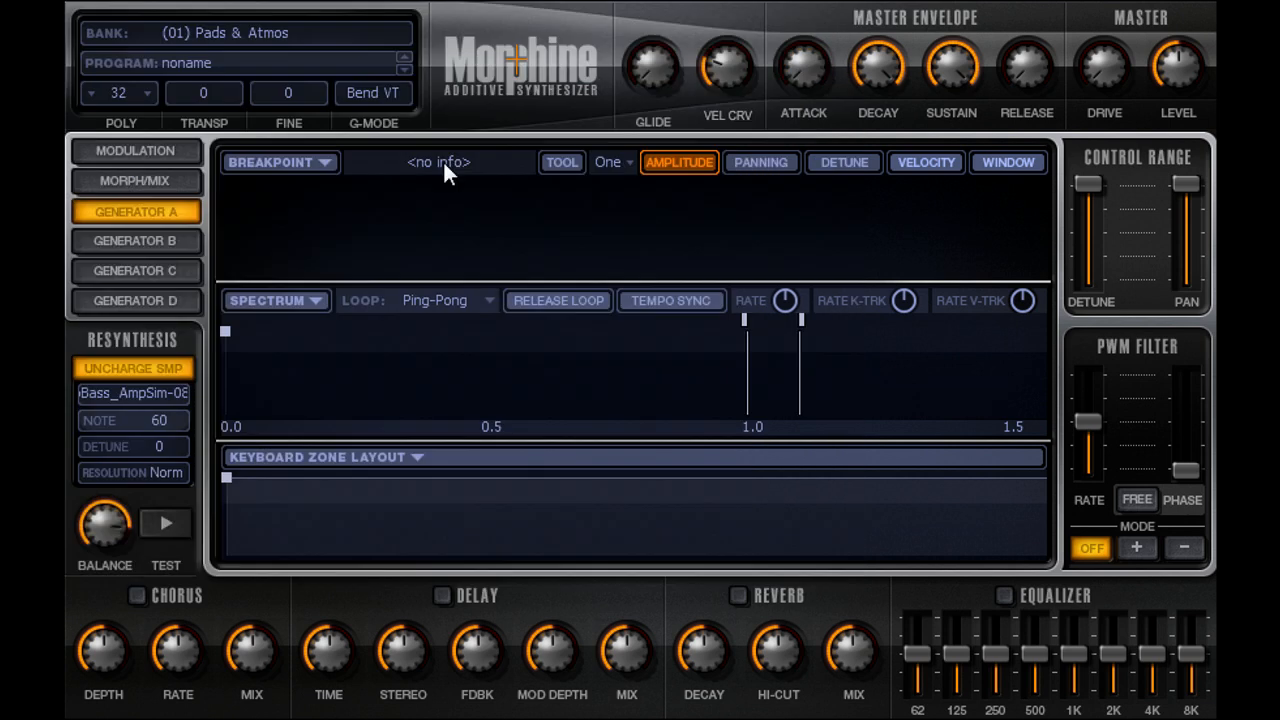
Step: Audition the charged bass sample while sweeping the resynthesis balance between 0% and 100%
click(163, 523)
scroll(104, 523, down, 6)
scroll(119, 519, up, 12)
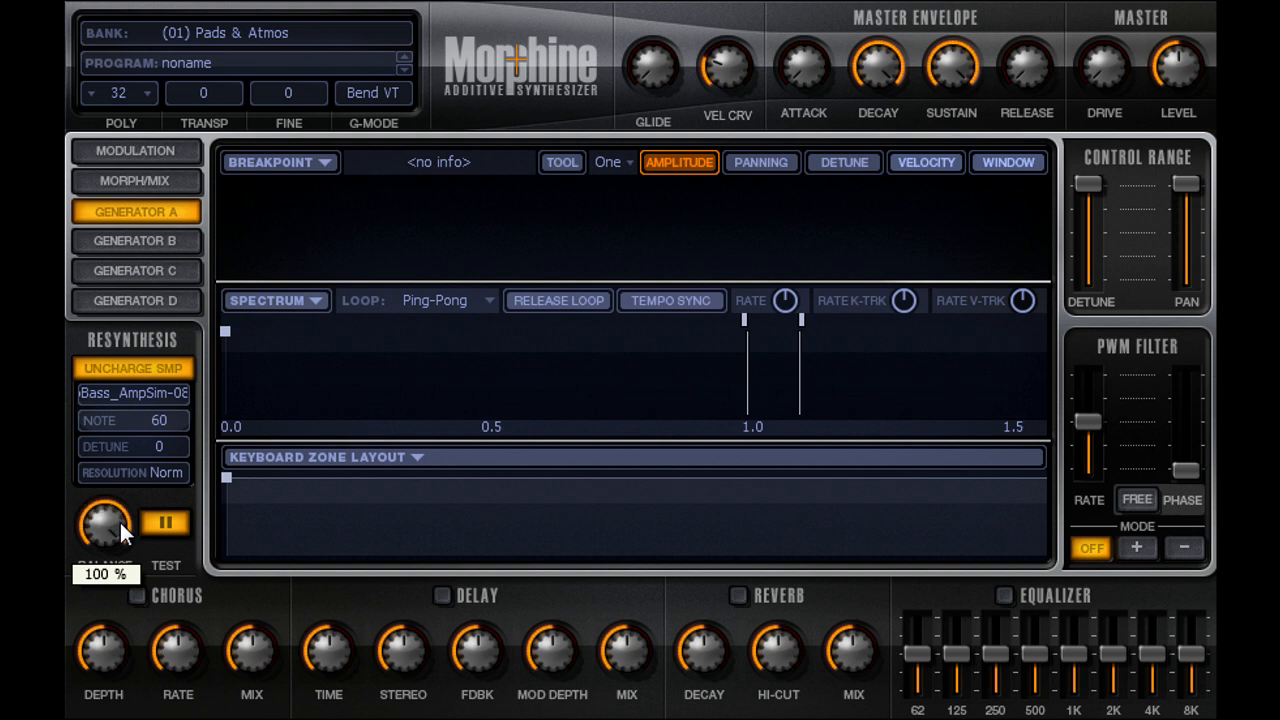
scroll(119, 519, down, 16)
scroll(119, 519, down, 2)
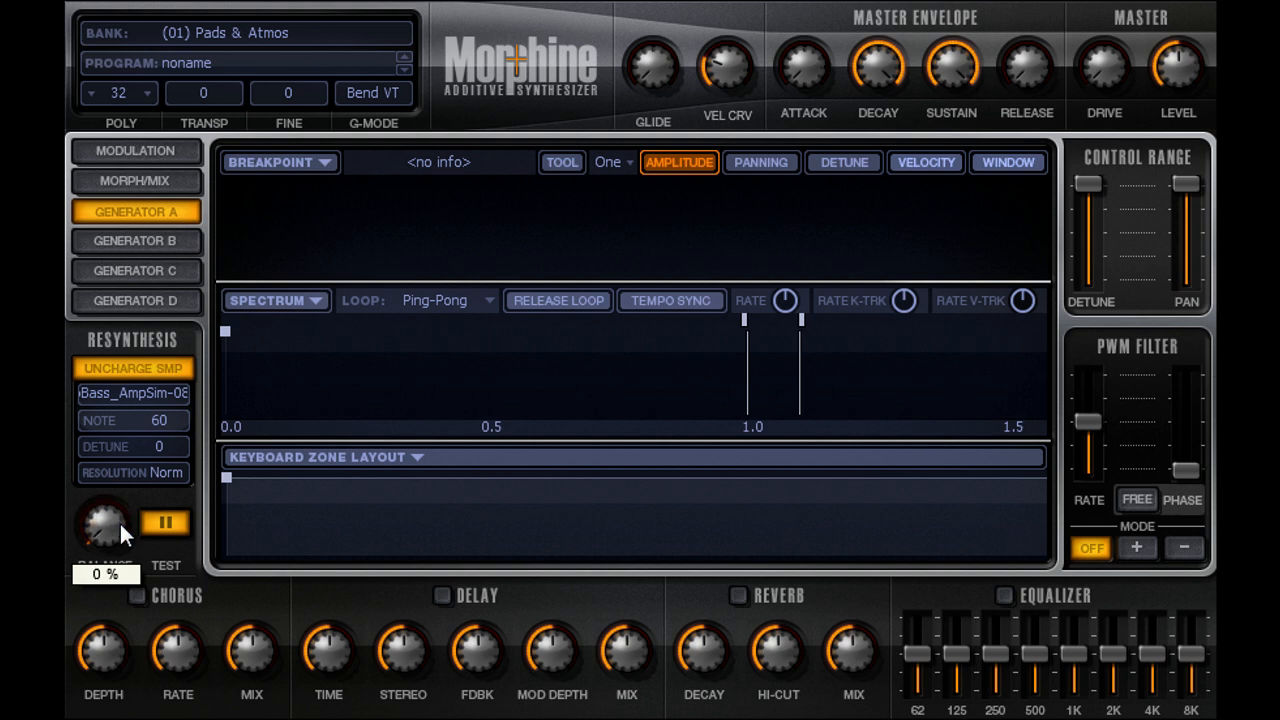
scroll(119, 519, up, 20)
scroll(119, 519, down, 3)
scroll(119, 520, down, 4)
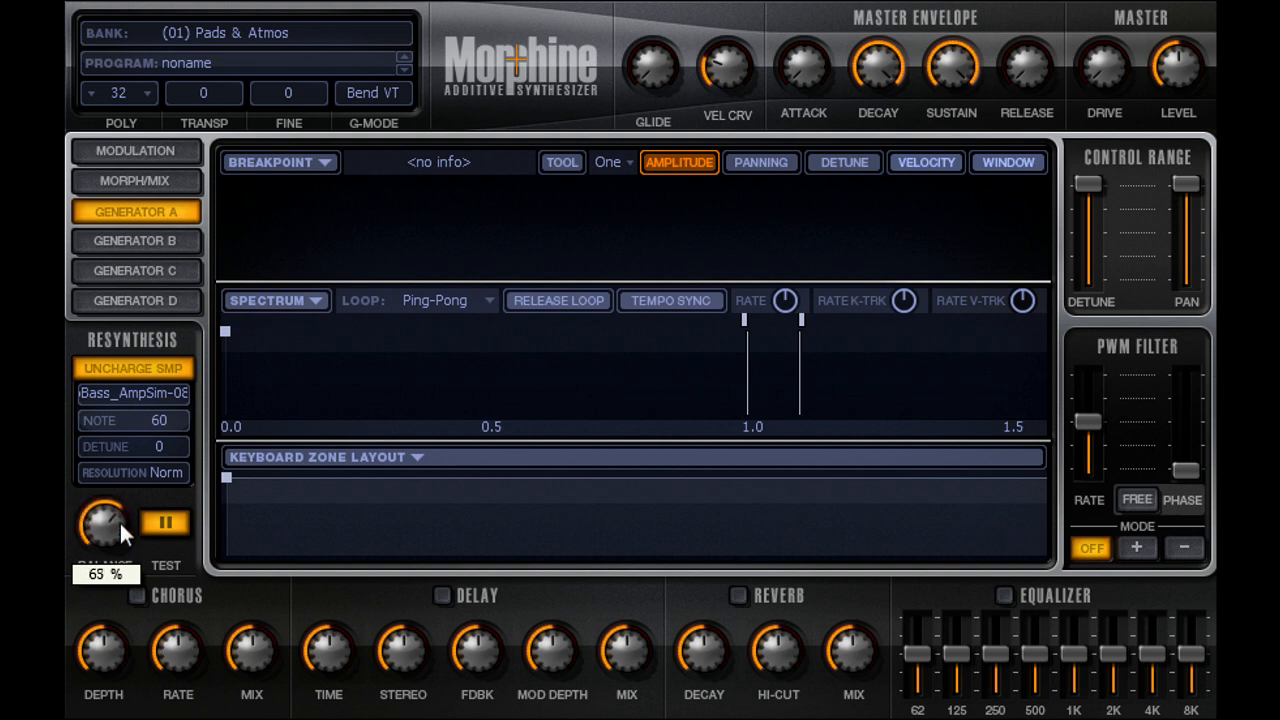
scroll(119, 519, up, 7)
click(160, 521)
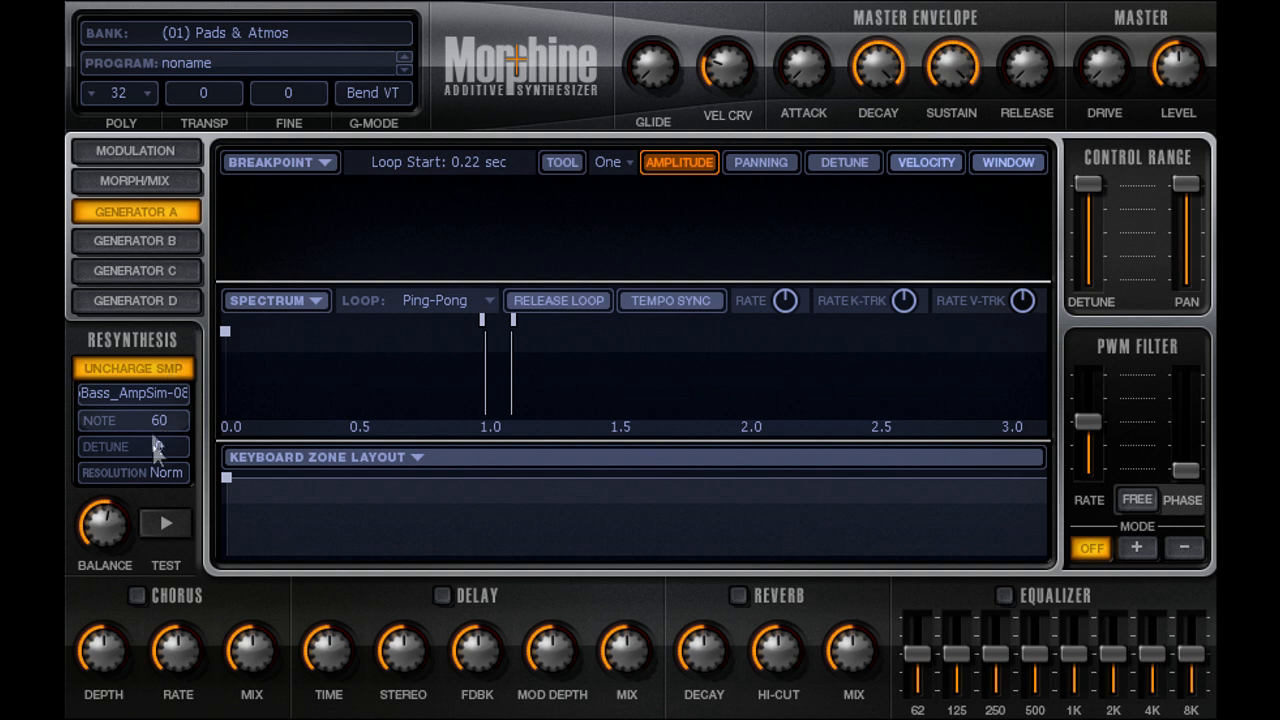
Step: Set the resynthesis balance to 51% while auditioning, and import the charged bass sample into Generator A's spectrum
click(162, 524)
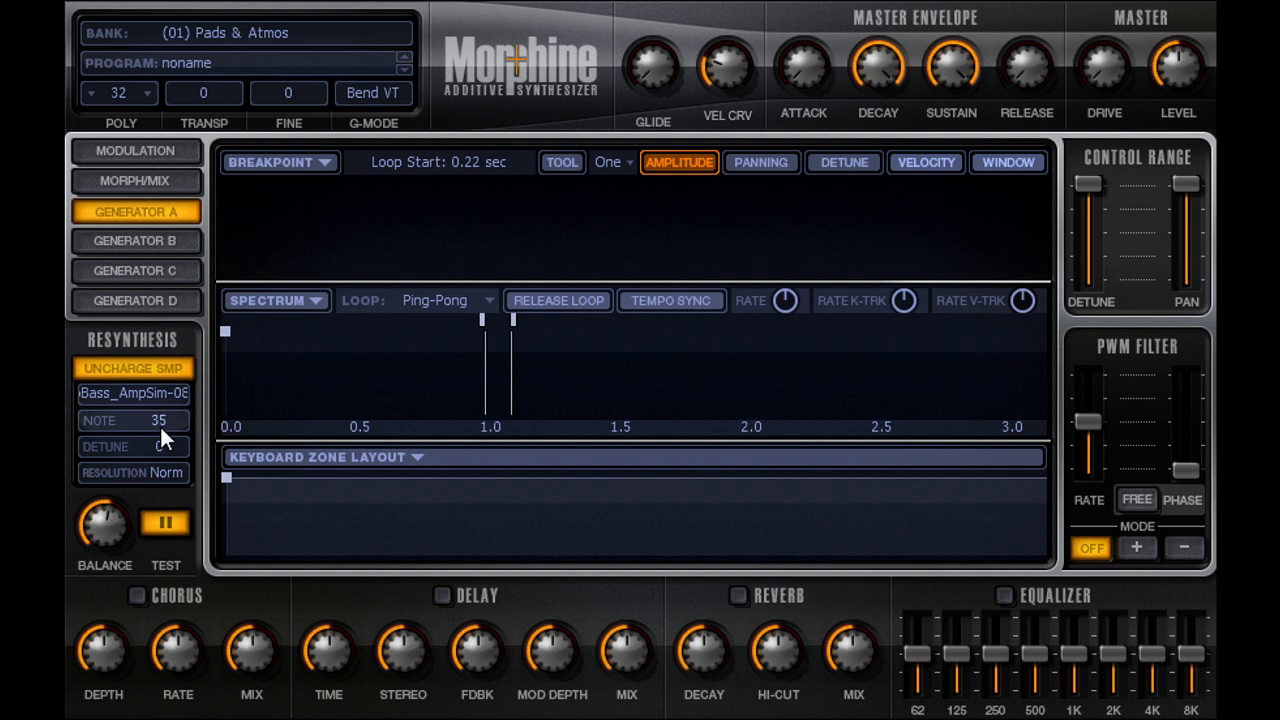
mouse_move(102, 522)
mouse_down()
mouse_move(100, 495)
mouse_move(94, 524)
mouse_up()
mouse_move(125, 518)
mouse_down()
mouse_move(125, 490)
mouse_move(125, 518)
mouse_up()
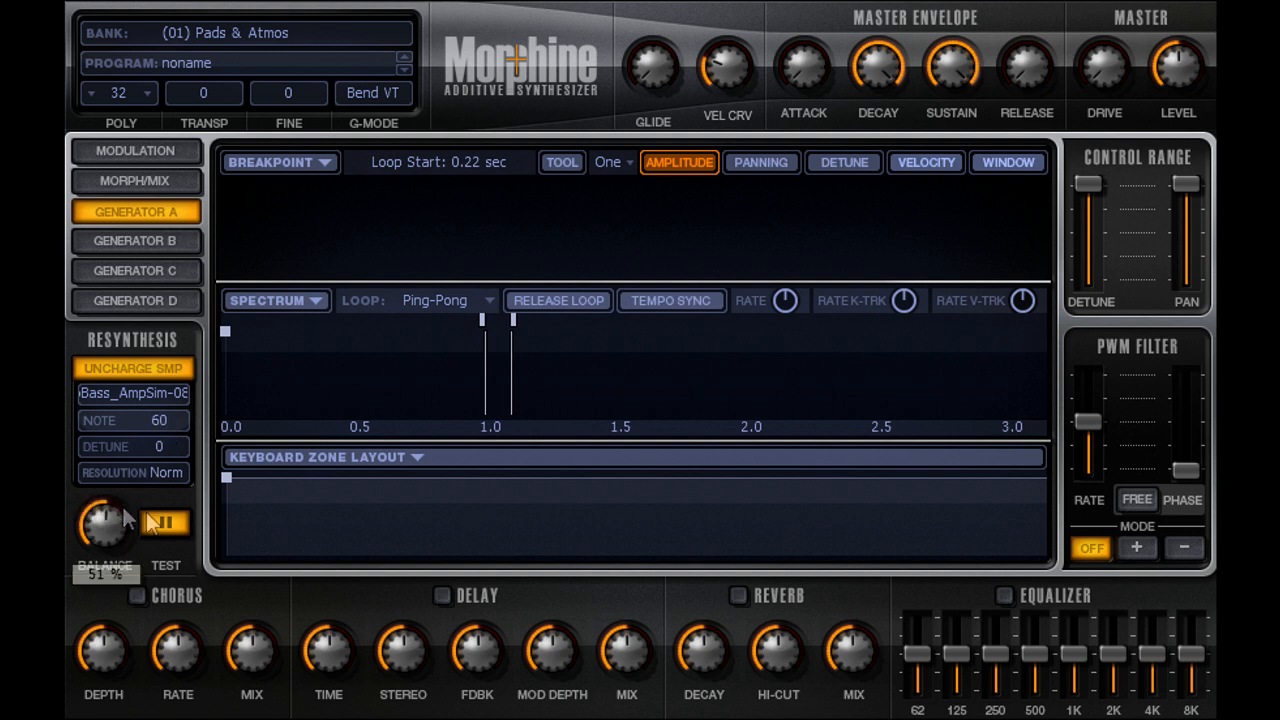
click(165, 522)
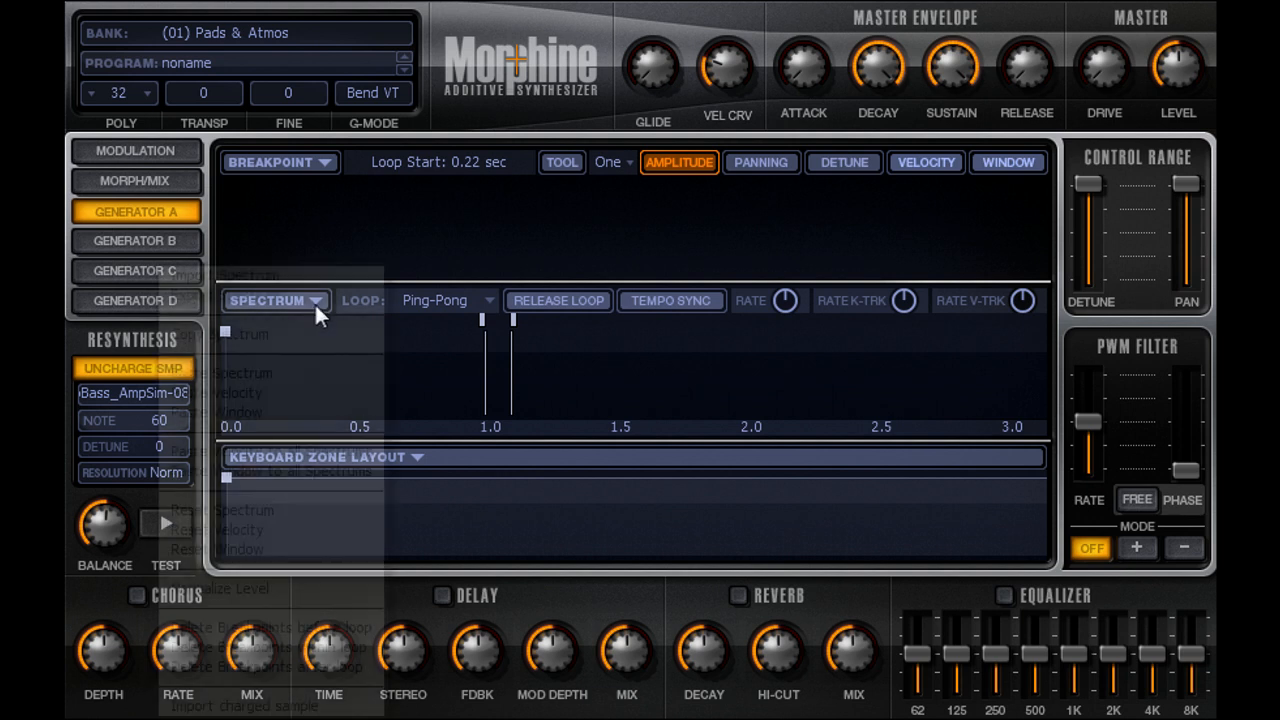
click(314, 305)
click(318, 705)
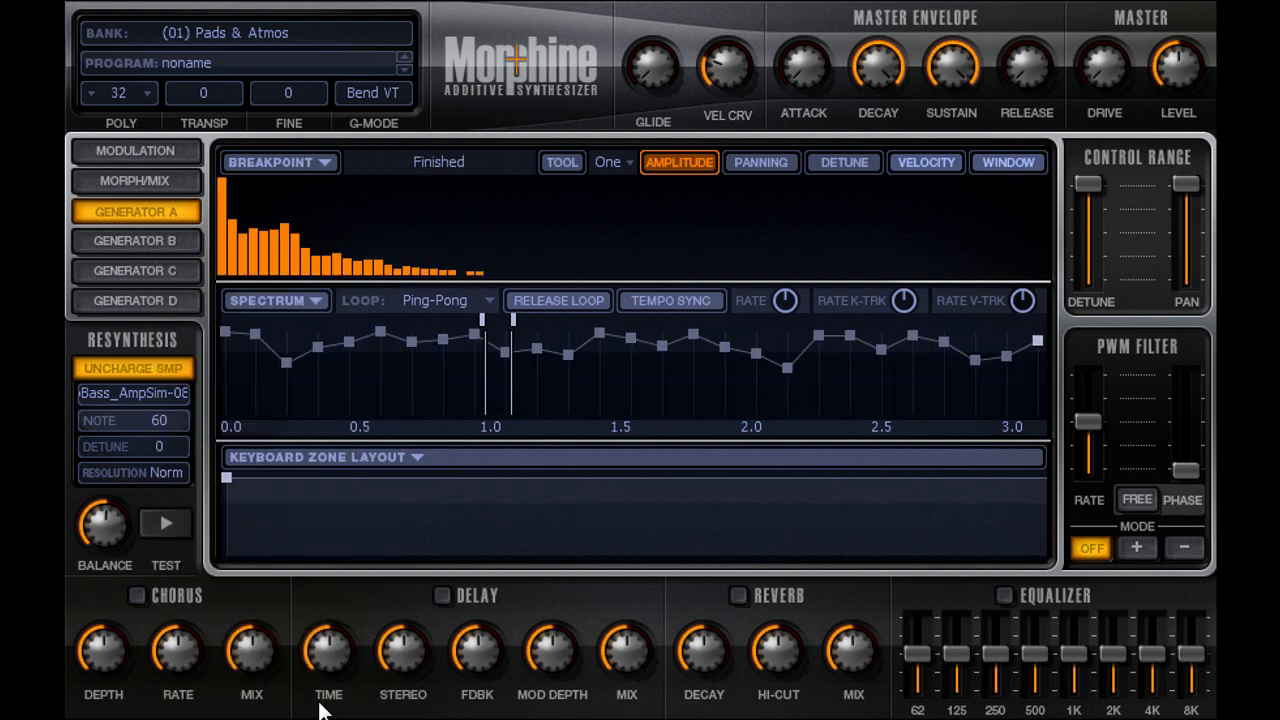
Step: Examine the harmonic spectrum at successive breakpoints along the first second of Generator A's envelope
click(254, 335)
click(286, 363)
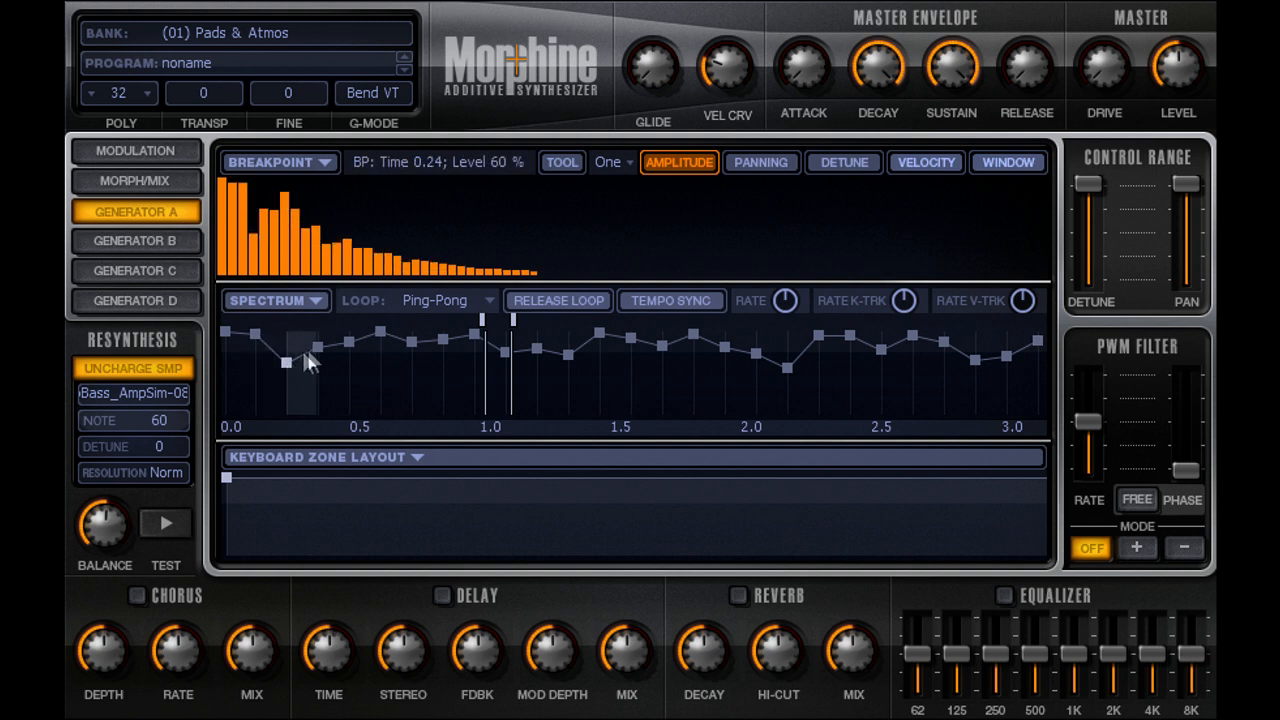
click(318, 348)
click(349, 342)
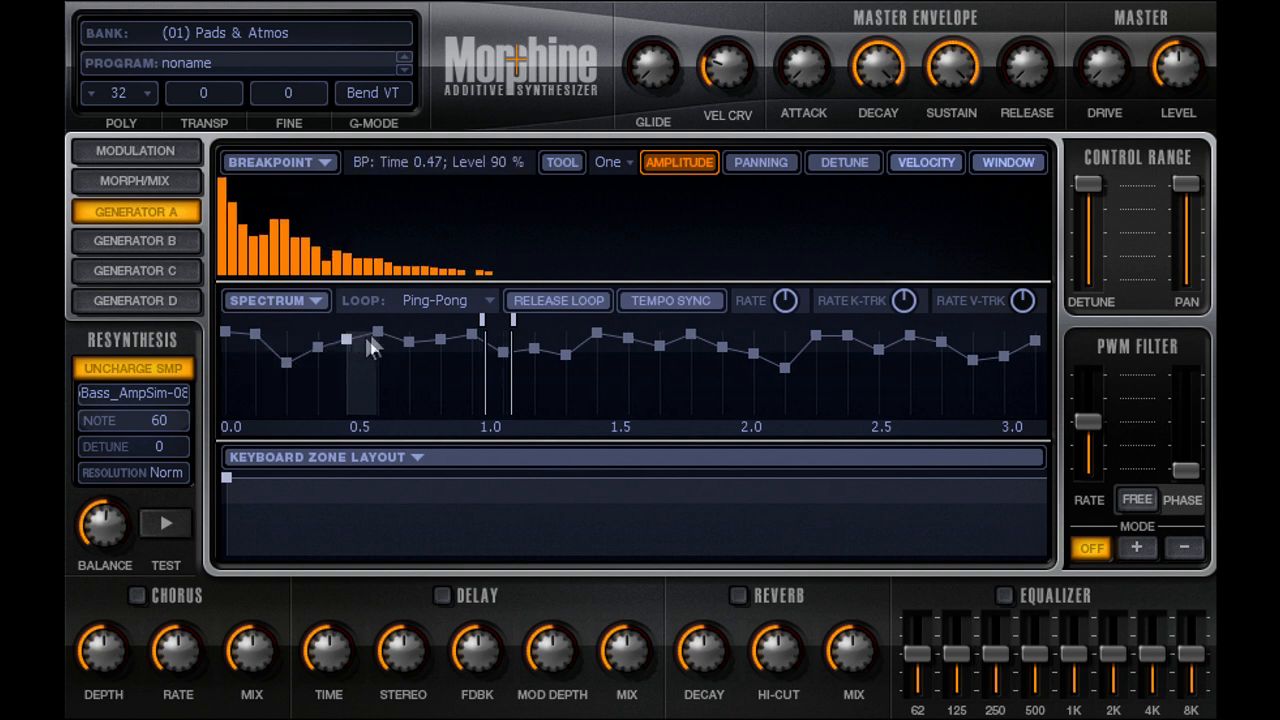
click(377, 331)
drag(407, 342, 461, 332)
click(437, 338)
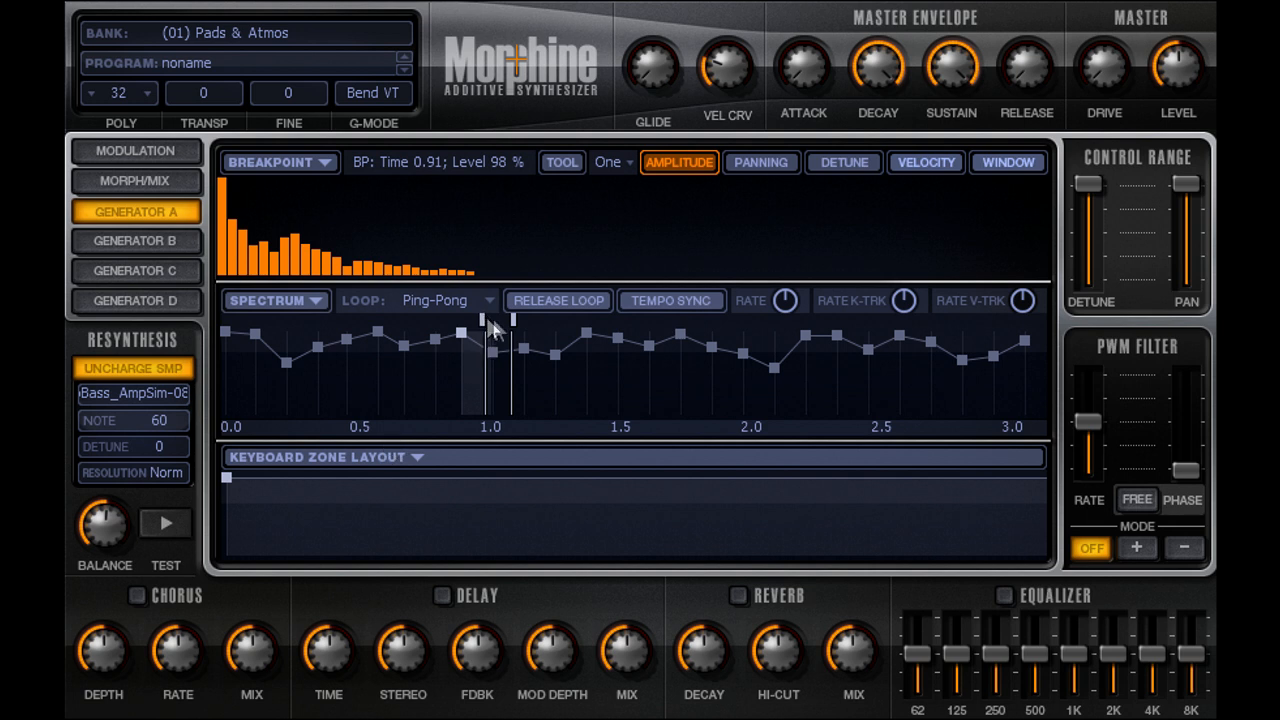
Step: Set Generator A's loop from 0.21 sec to 3.00 sec in Ping-Pong mode and try out its rate
mouse_move(565, 434)
mouse_down()
mouse_move(568, 389)
mouse_move(564, 447)
mouse_move(566, 430)
mouse_up()
drag(483, 335, 277, 335)
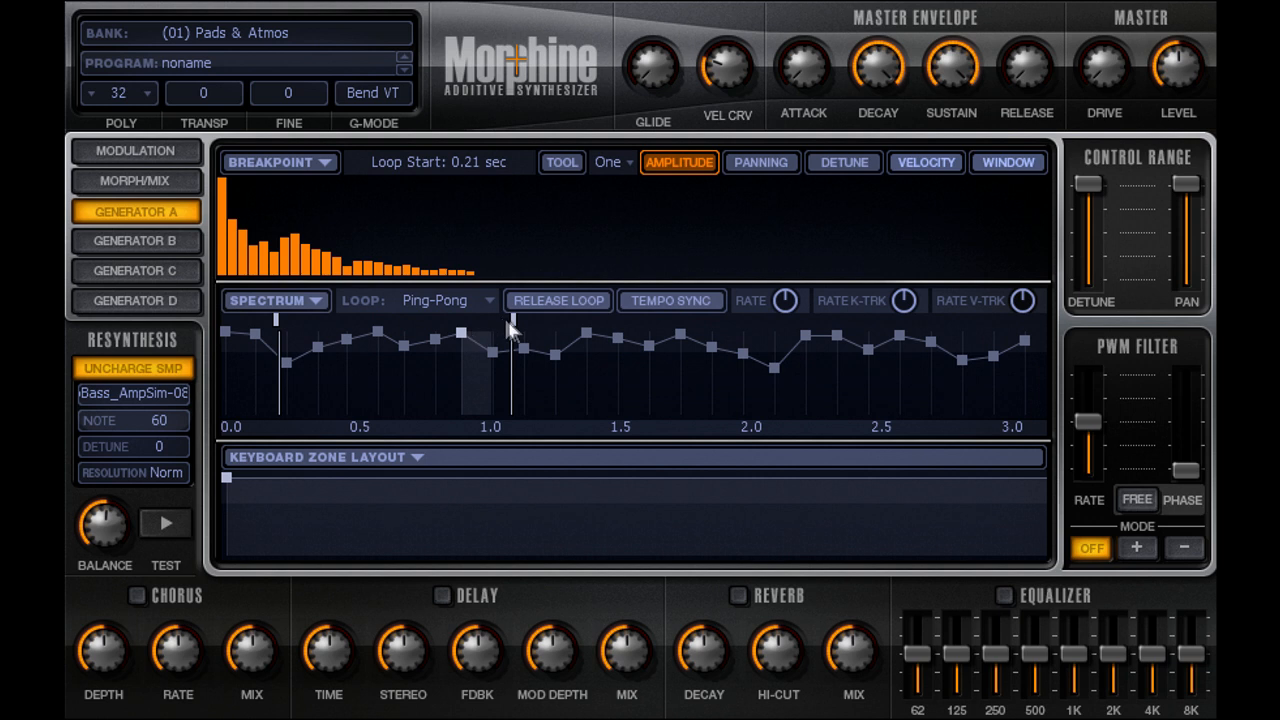
mouse_move(511, 330)
mouse_down()
mouse_move(879, 345)
mouse_move(1008, 365)
mouse_up()
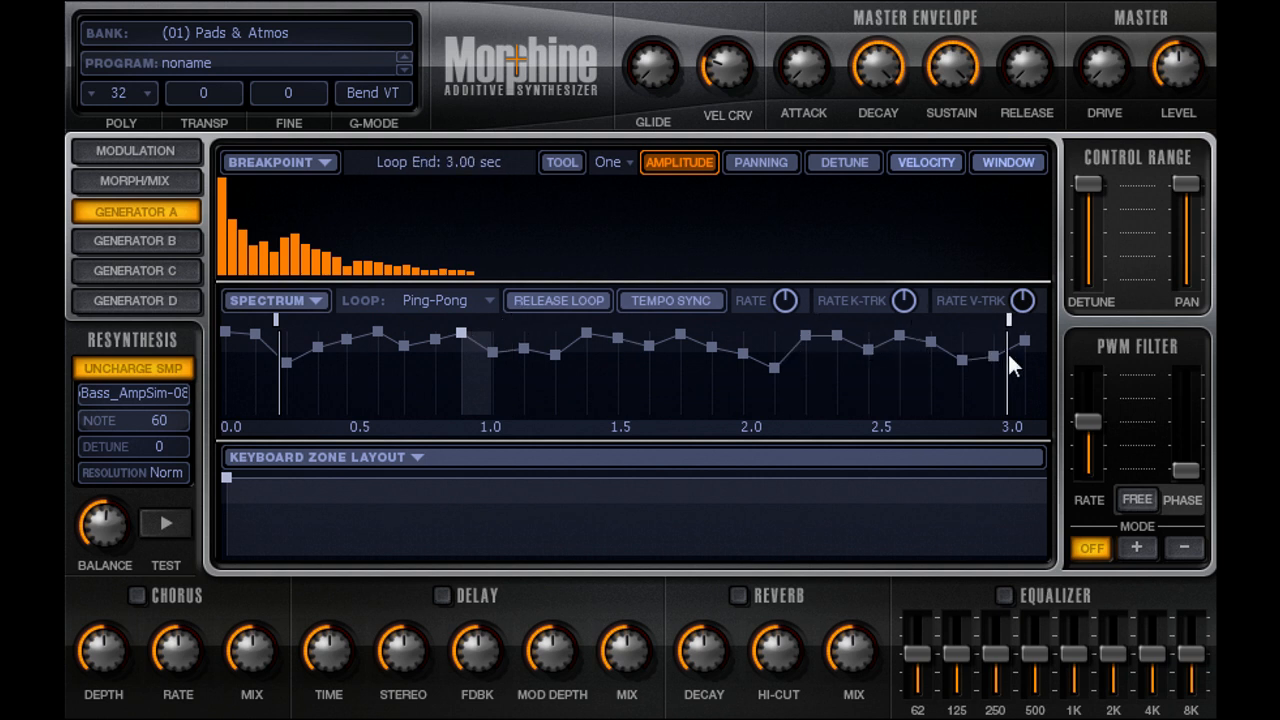
click(488, 298)
click(458, 341)
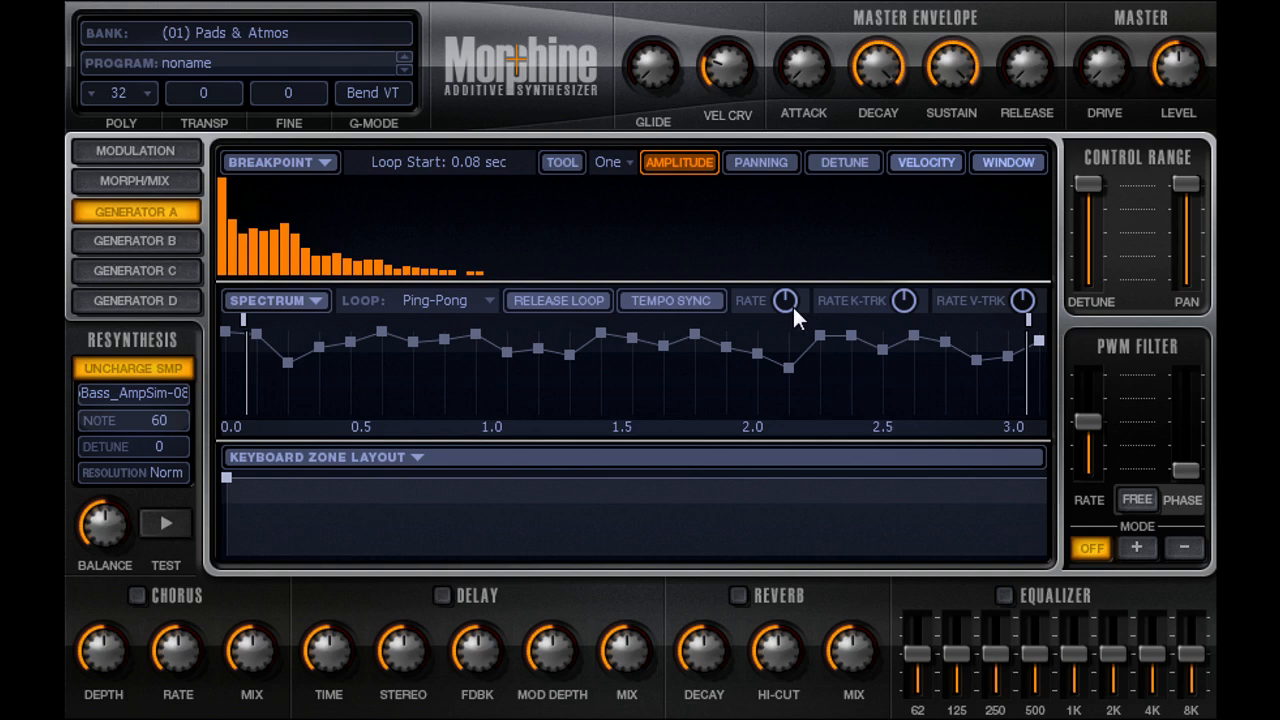
drag(793, 305, 785, 310)
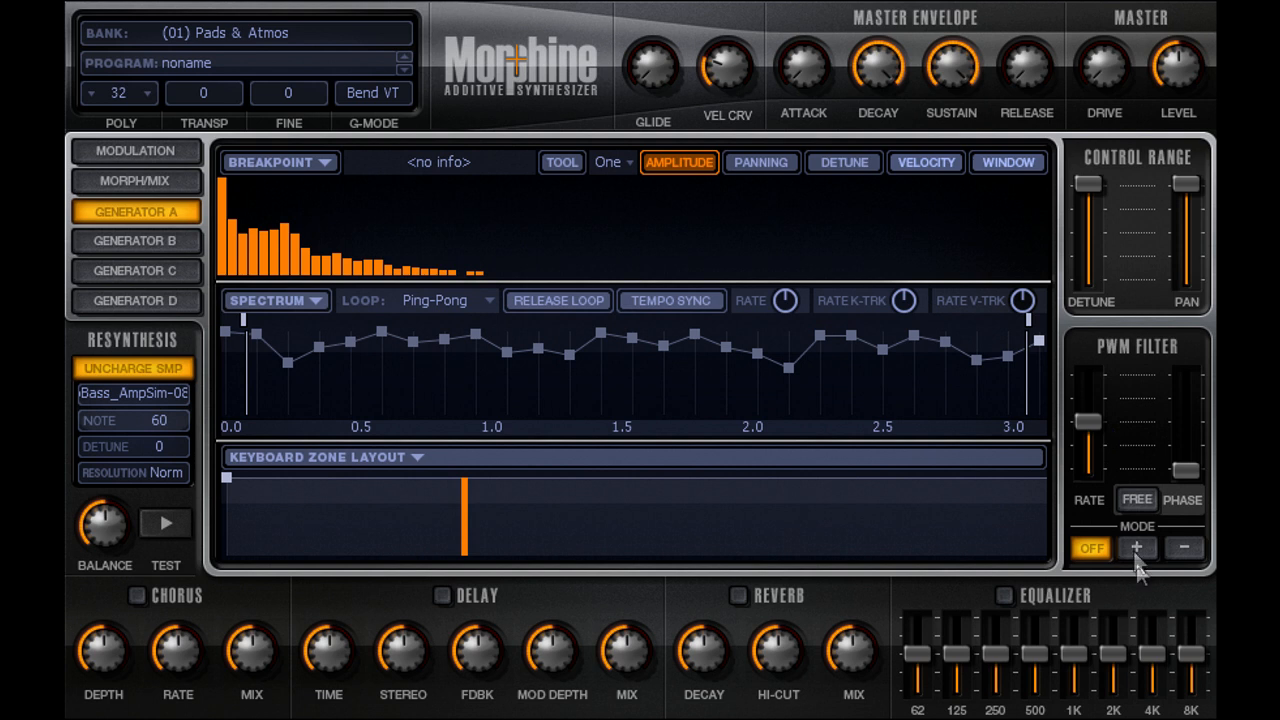
Step: Compare Generator A's PWM filter modes, settle on the plus mode, and raise the filter's phase and rate
click(1142, 550)
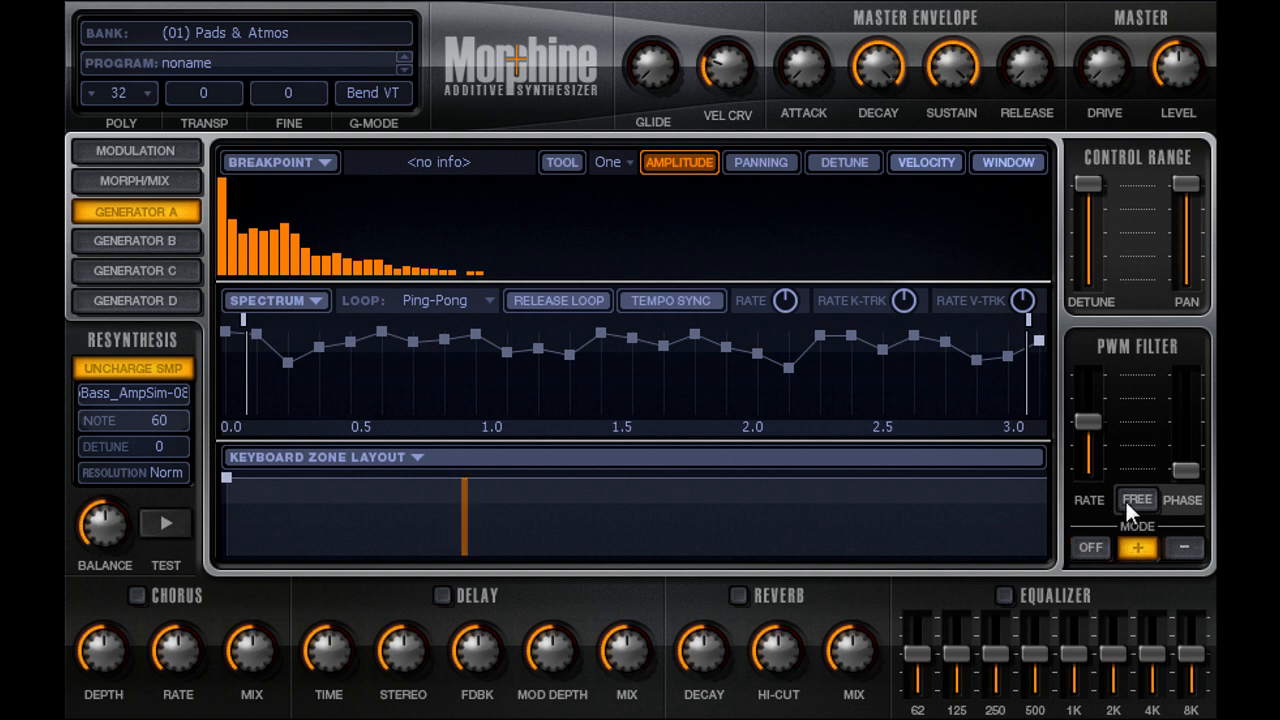
click(1183, 541)
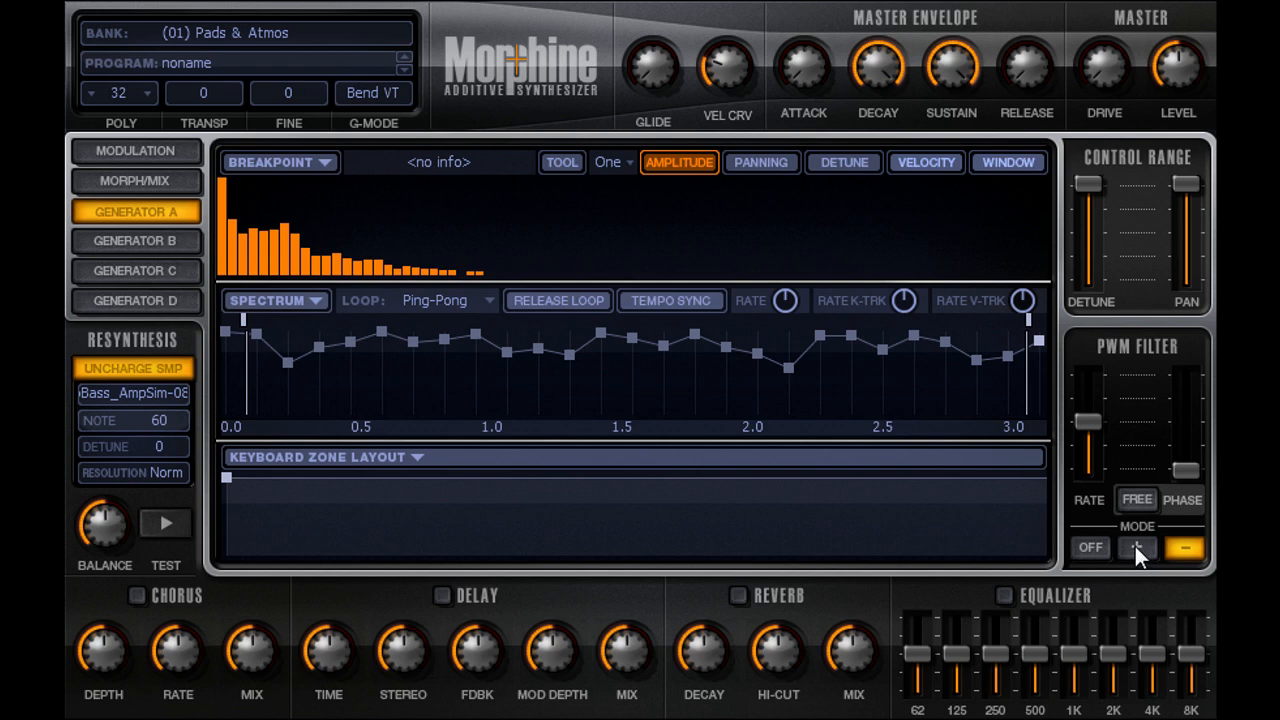
click(1135, 543)
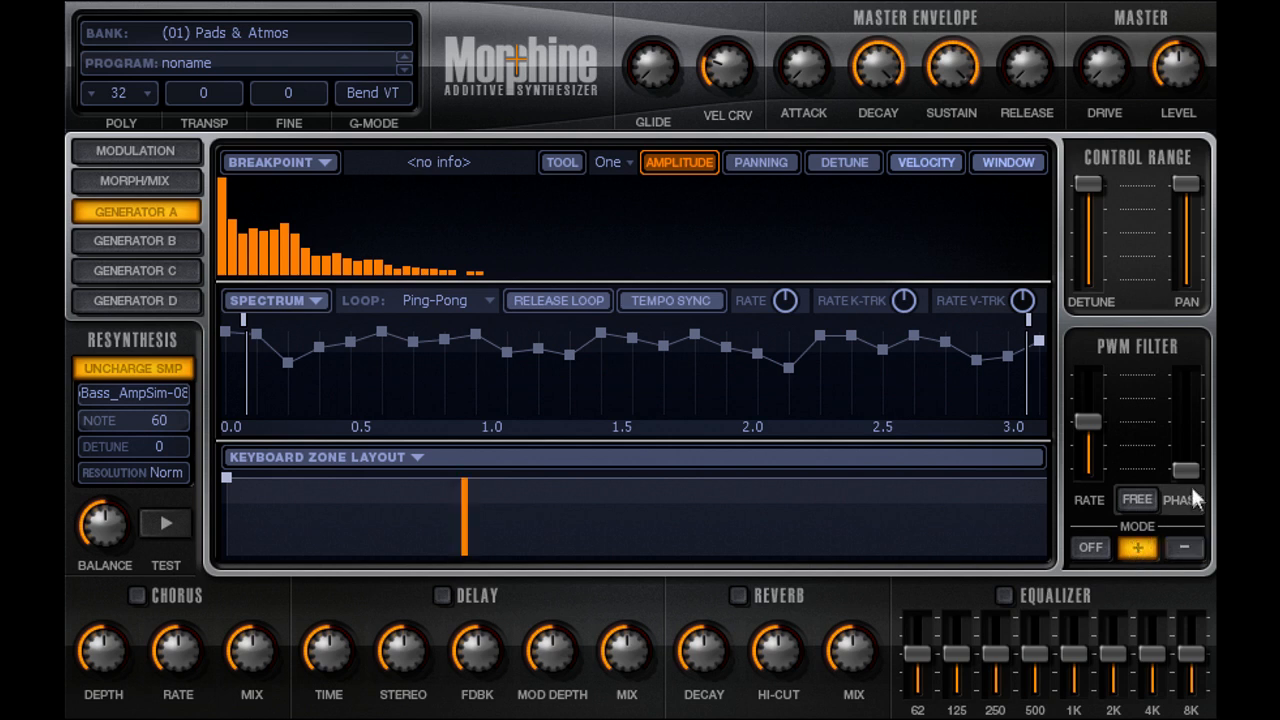
drag(1191, 485, 1191, 447)
drag(1080, 448, 1086, 434)
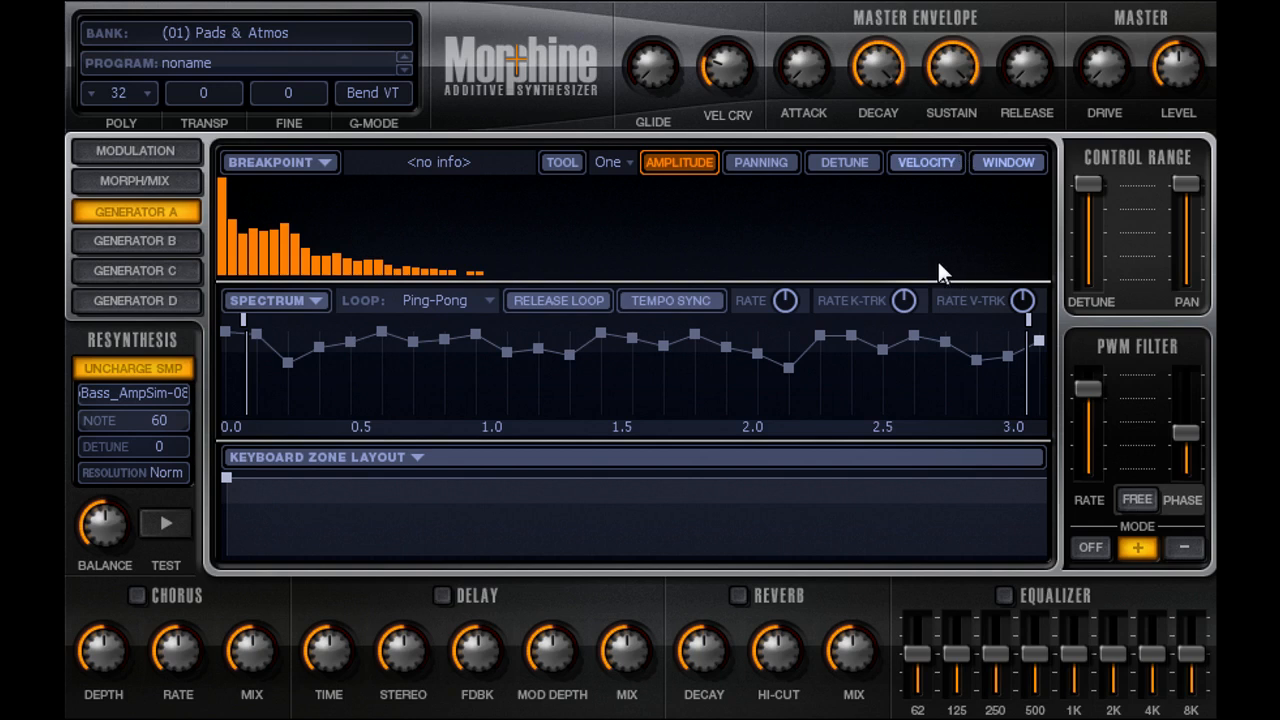
Step: Set the amplitude of Generator B's first partial to 100%
click(181, 247)
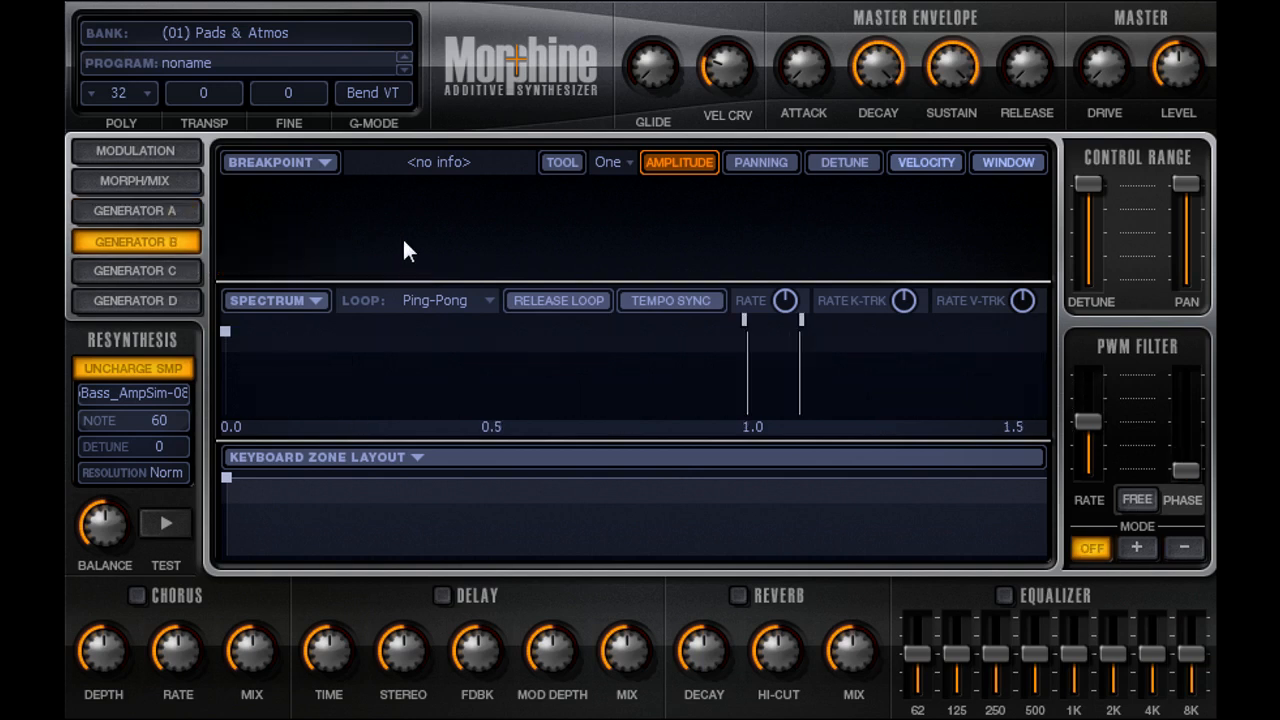
click(221, 179)
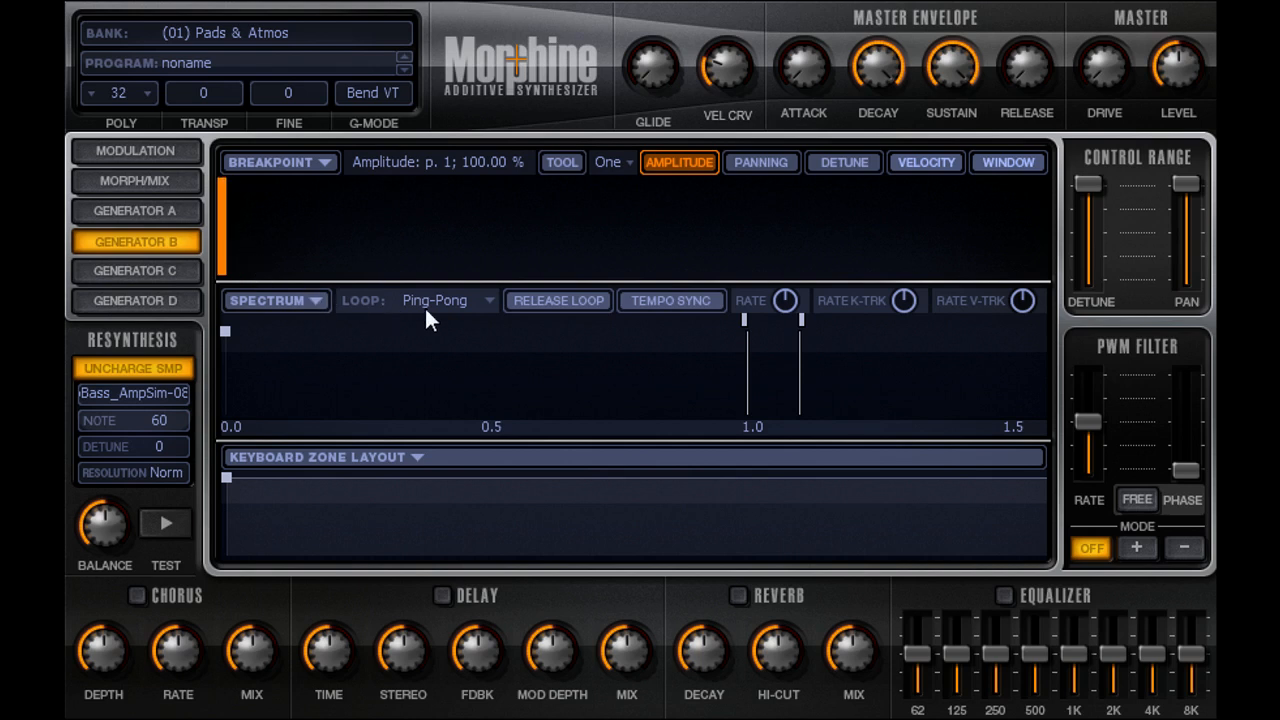
Step: Move the morph point from the Generator A corner about a quarter of the way towards Generator B
click(190, 176)
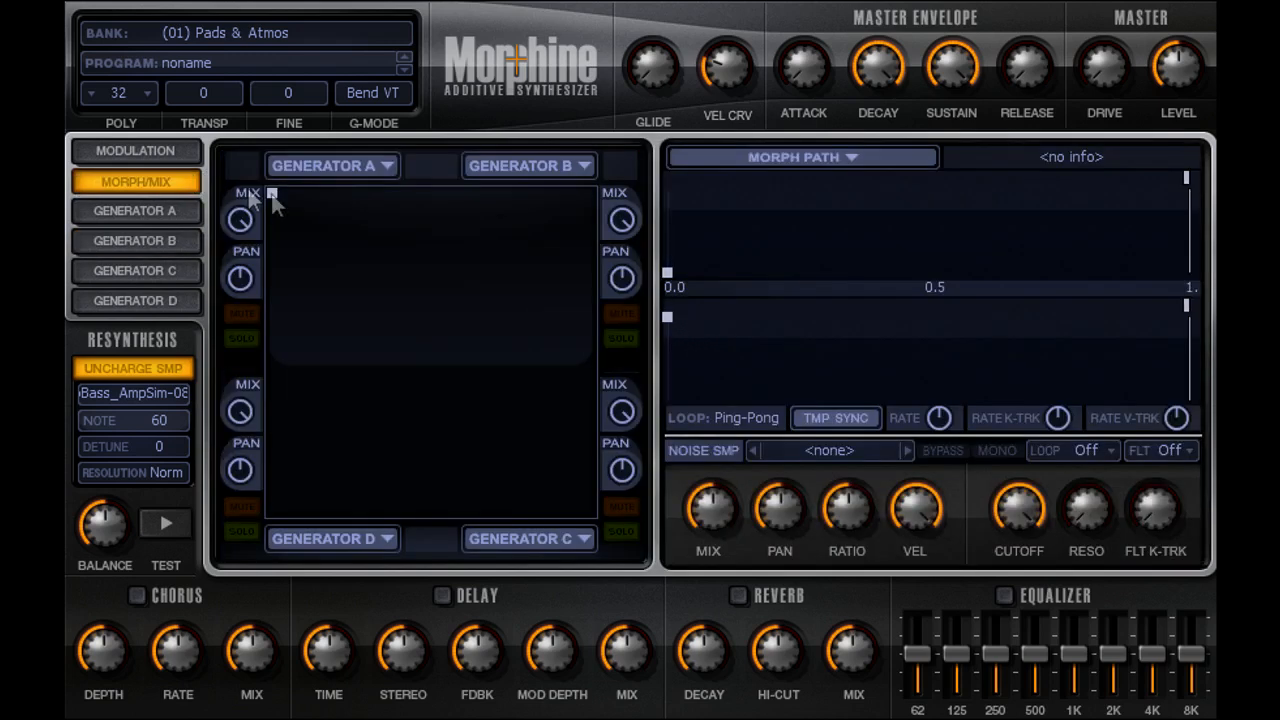
mouse_move(272, 192)
mouse_down()
mouse_move(521, 213)
mouse_move(268, 200)
mouse_up()
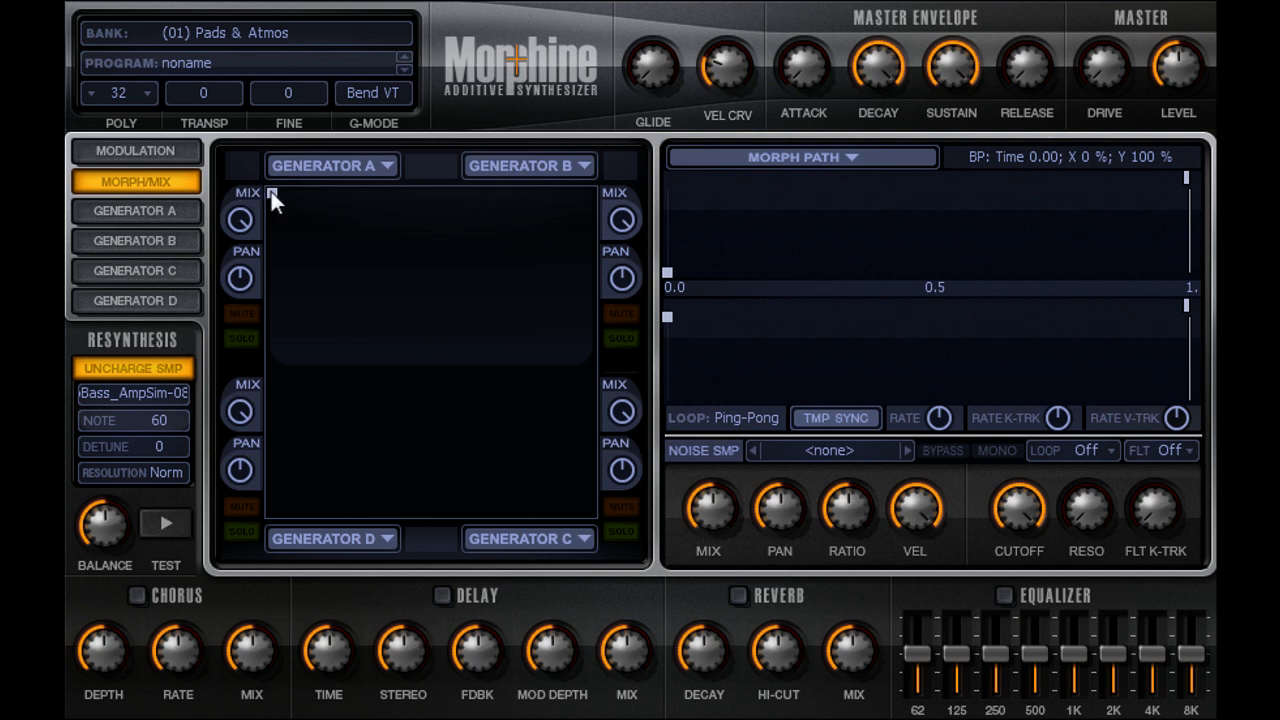
drag(271, 192, 346, 194)
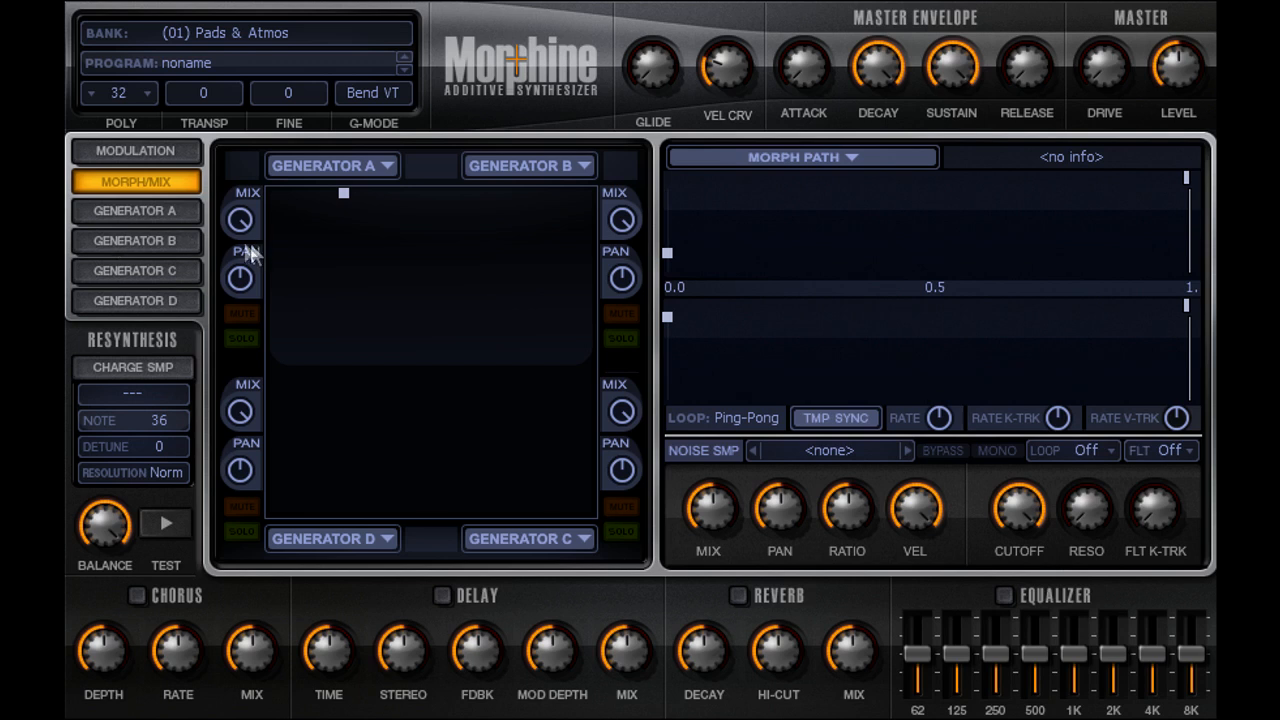
Step: Charge the 109_HH_Groove_f_11_insane sample for resynthesis in Generator B
click(187, 238)
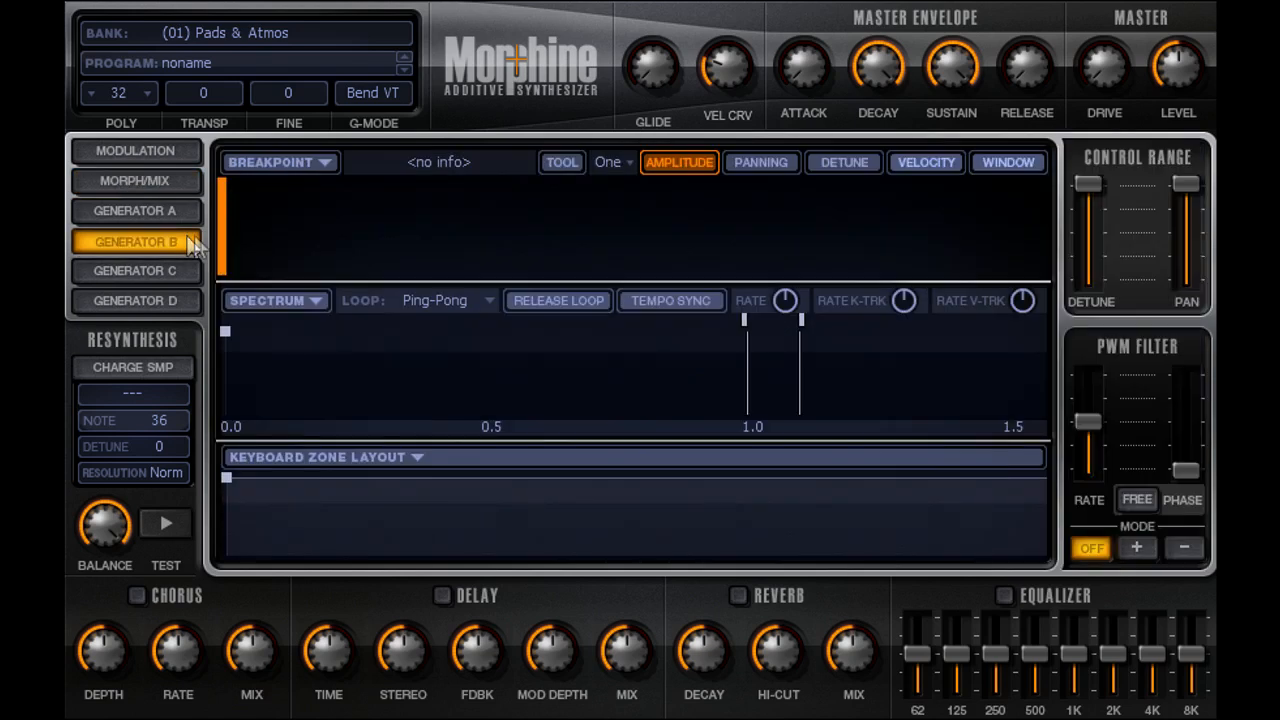
click(160, 370)
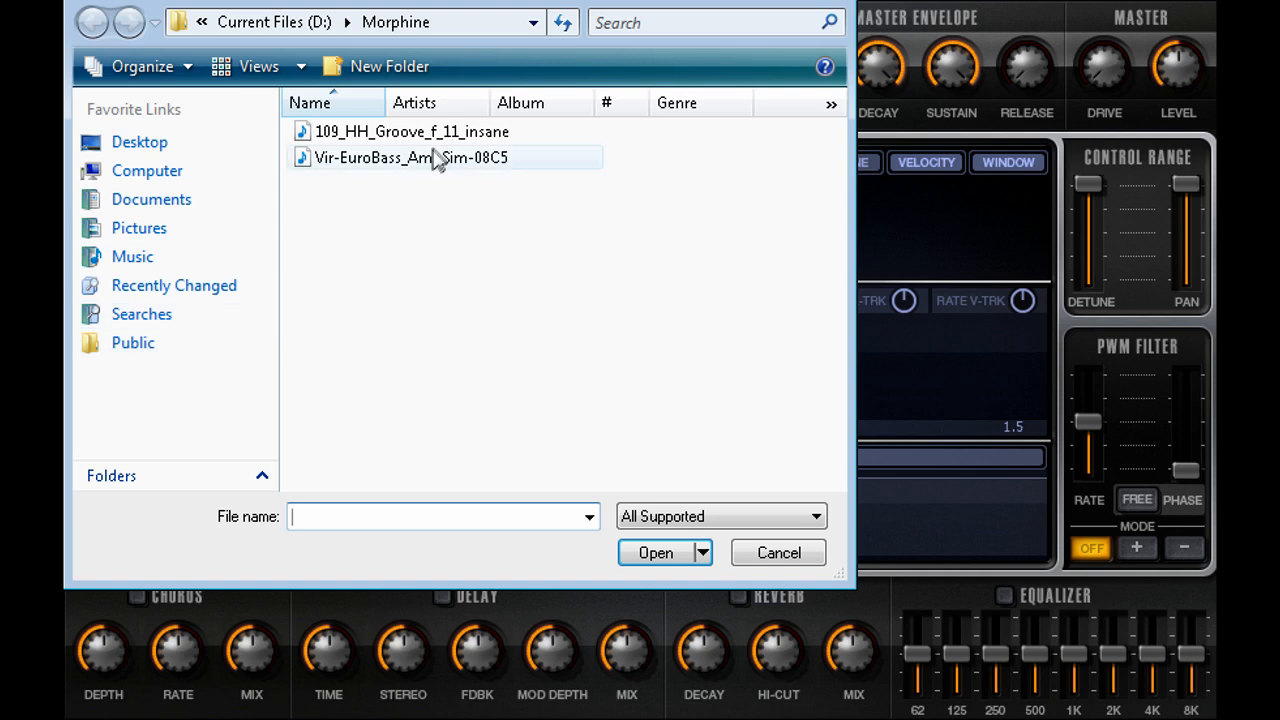
double_click(438, 132)
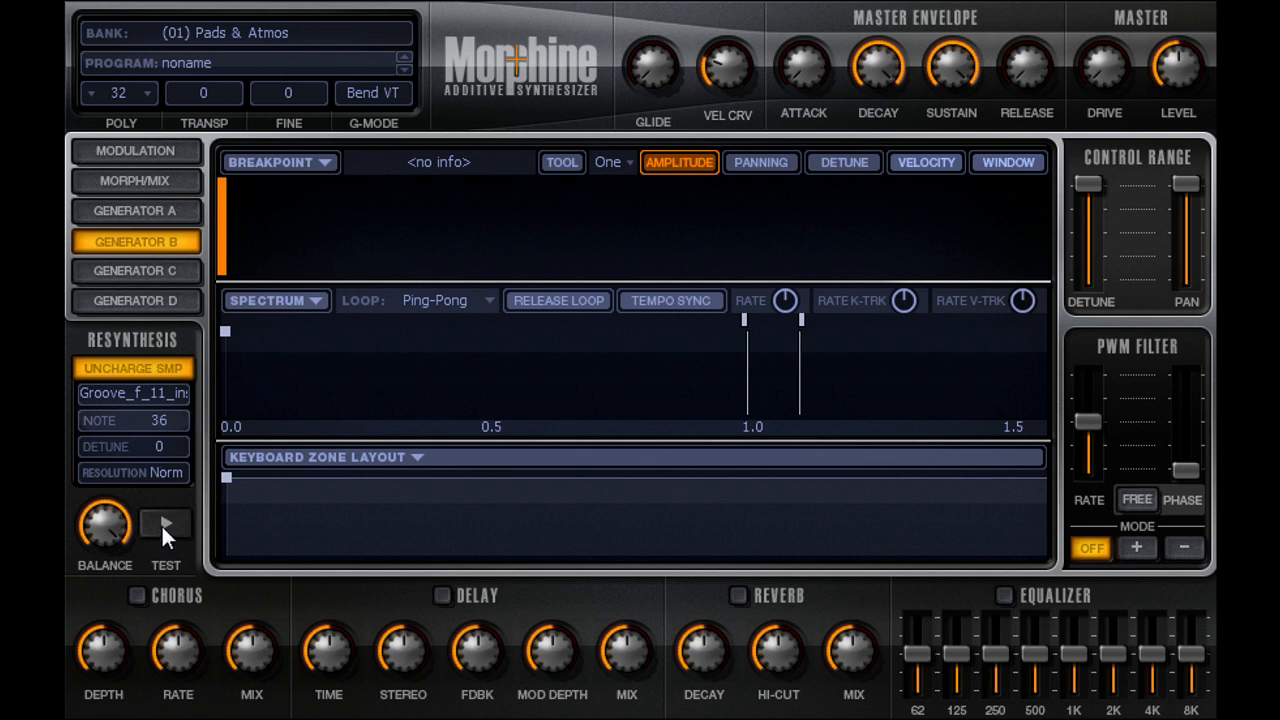
Step: Audition the charged groove sample while raising the resynthesis balance from its minimum
mouse_move(118, 527)
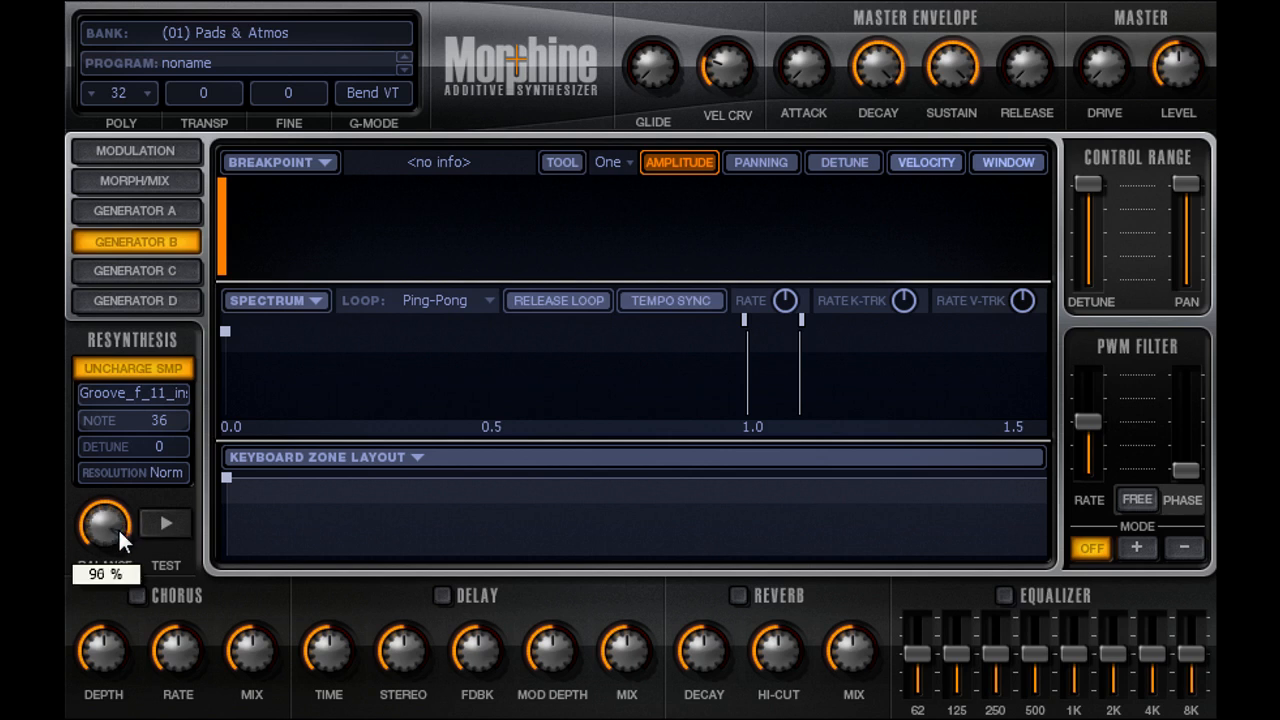
drag(118, 527, 118, 625)
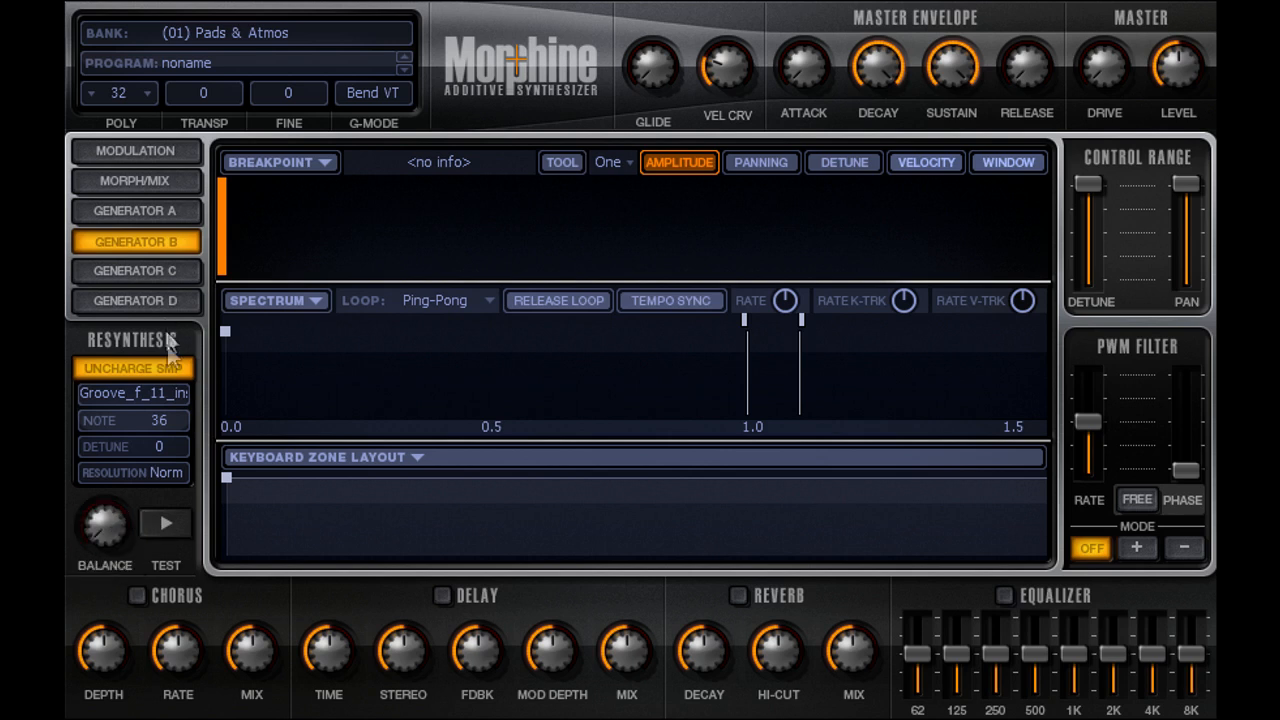
click(167, 522)
scroll(109, 520, up, 10)
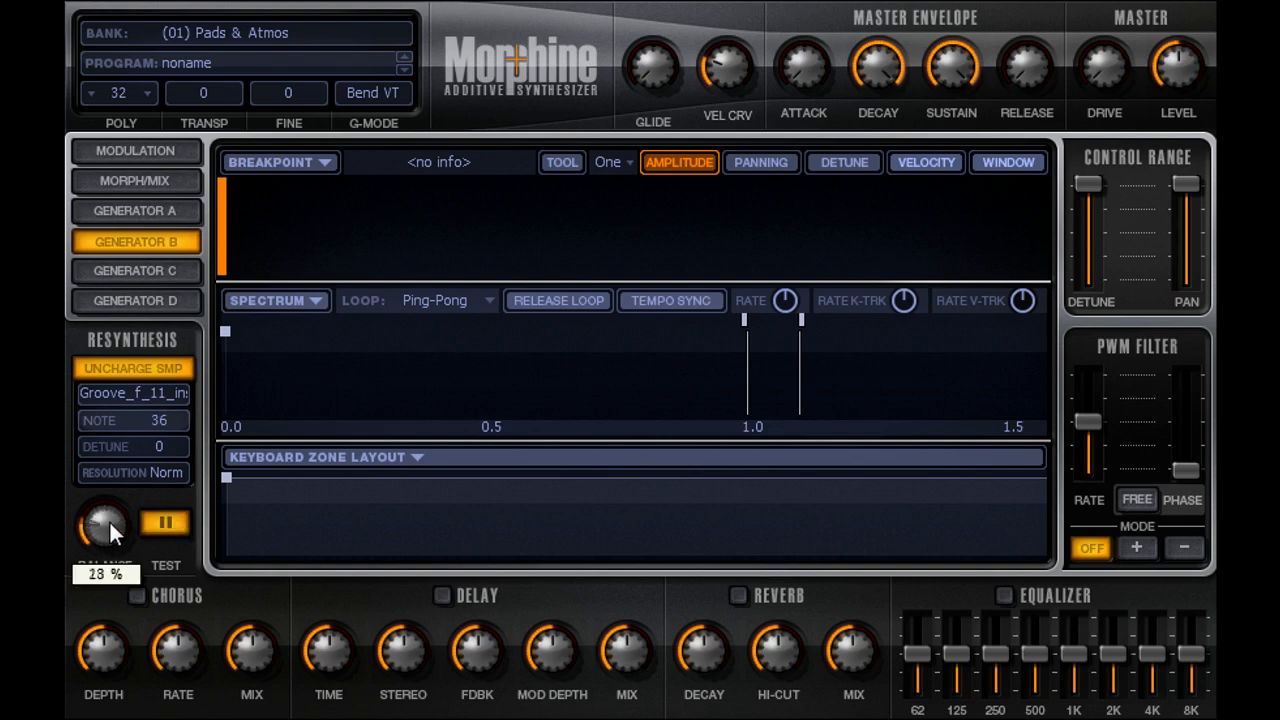
scroll(109, 520, up, 12)
click(180, 520)
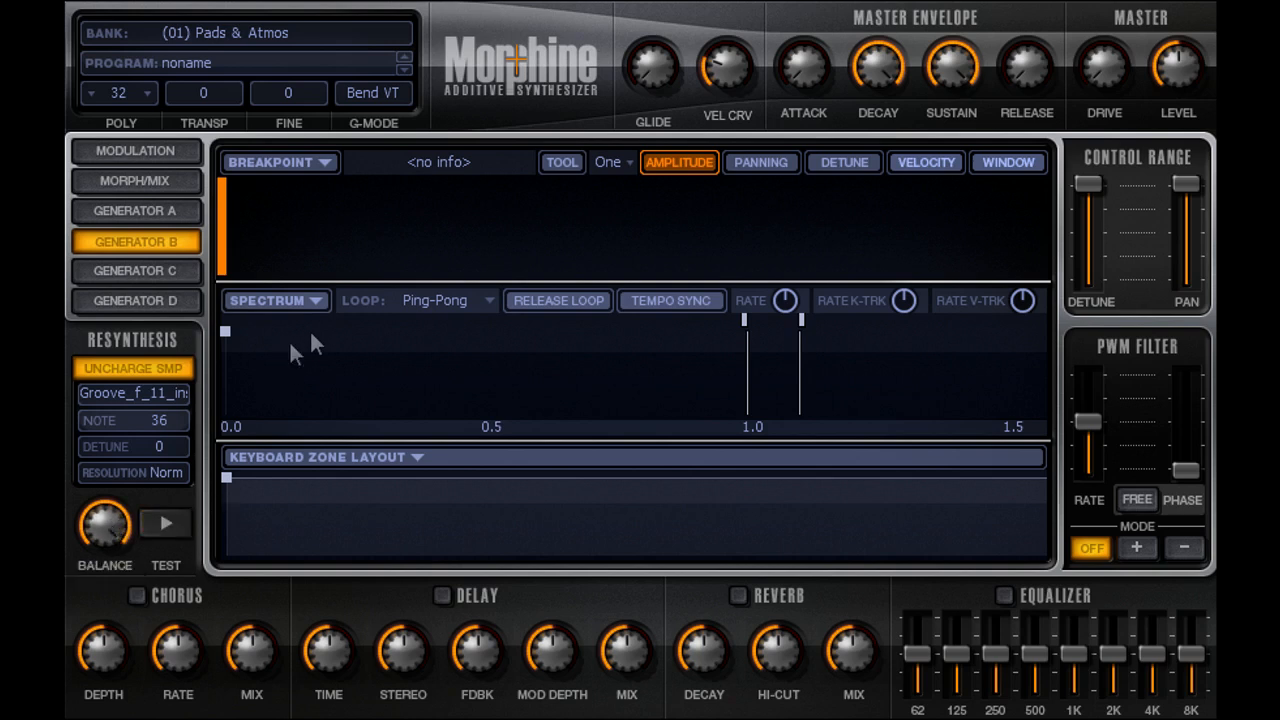
Step: Import the charged groove sample into Generator B's spectrum
click(319, 302)
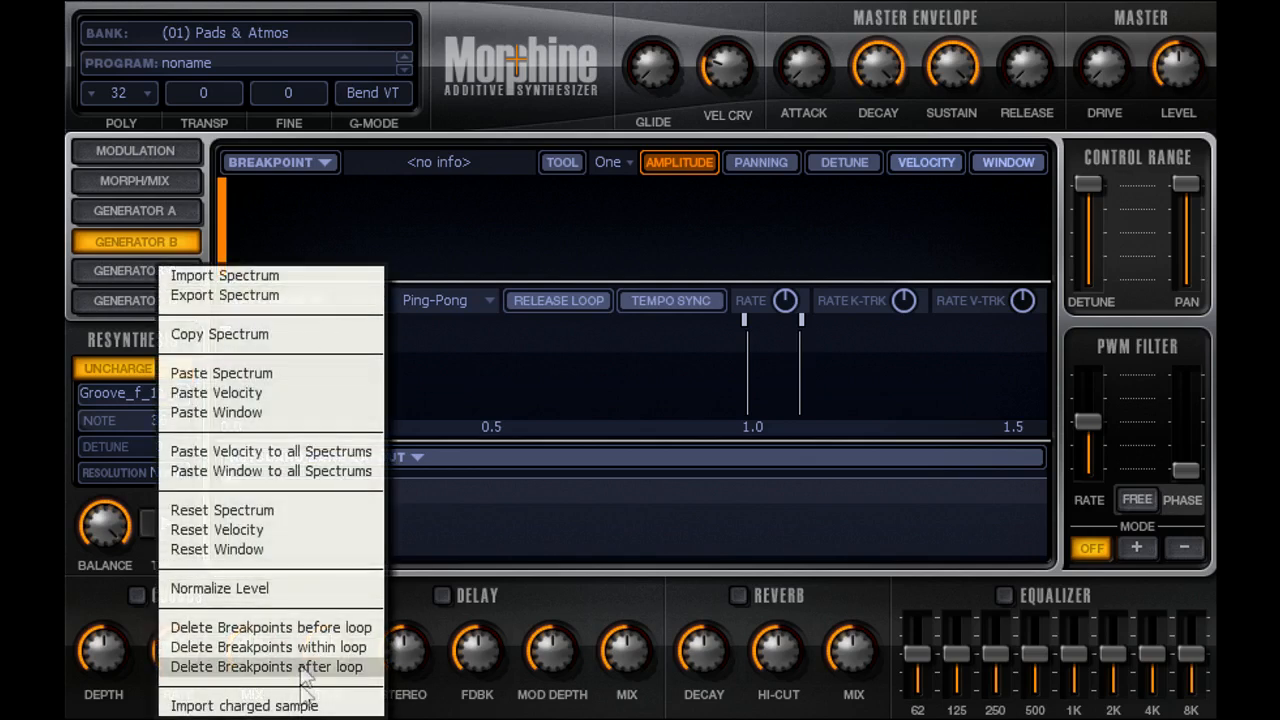
click(297, 704)
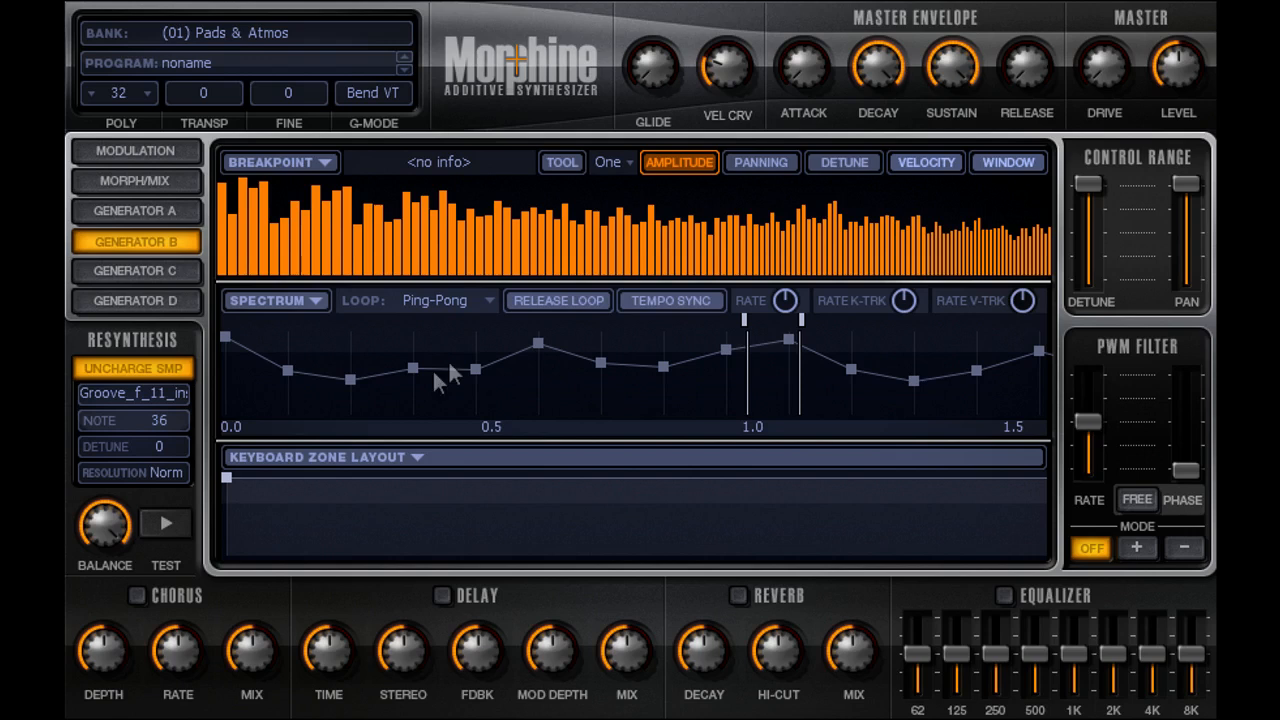
Step: Try a second morph path breakpoint at time 0.07, X 42 %, Y 100 %, and delete it
click(148, 180)
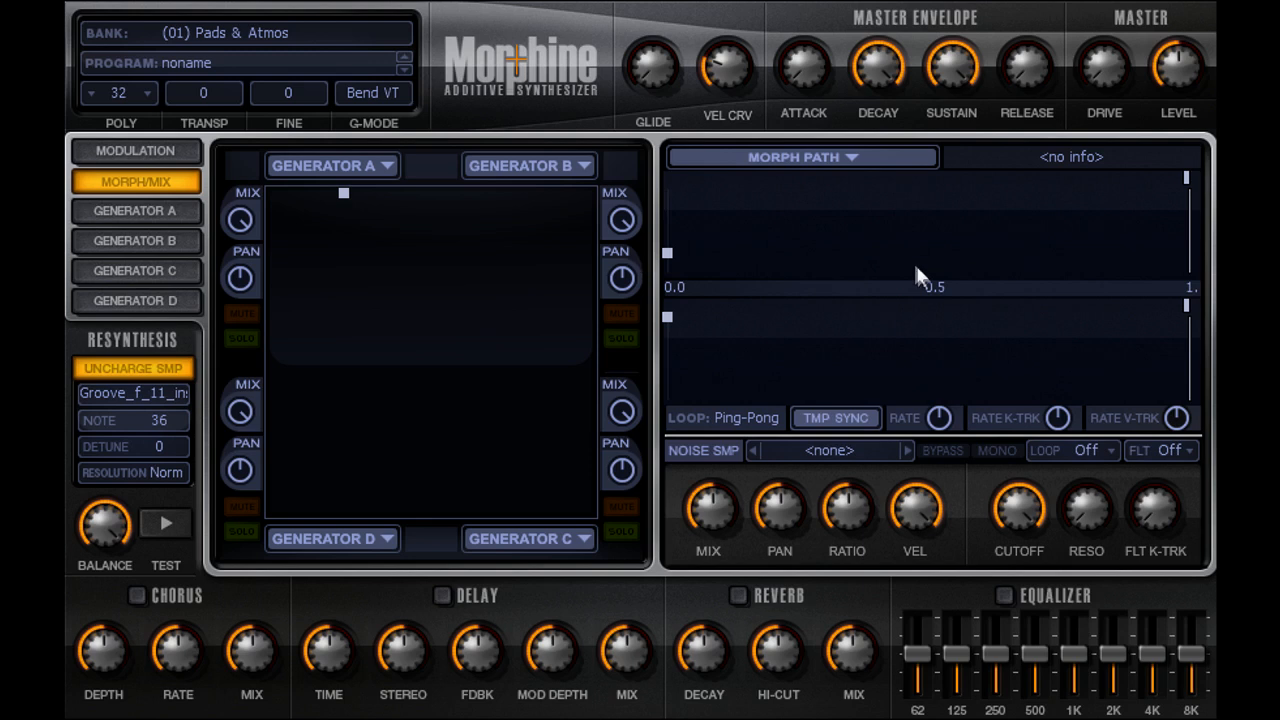
click(713, 246)
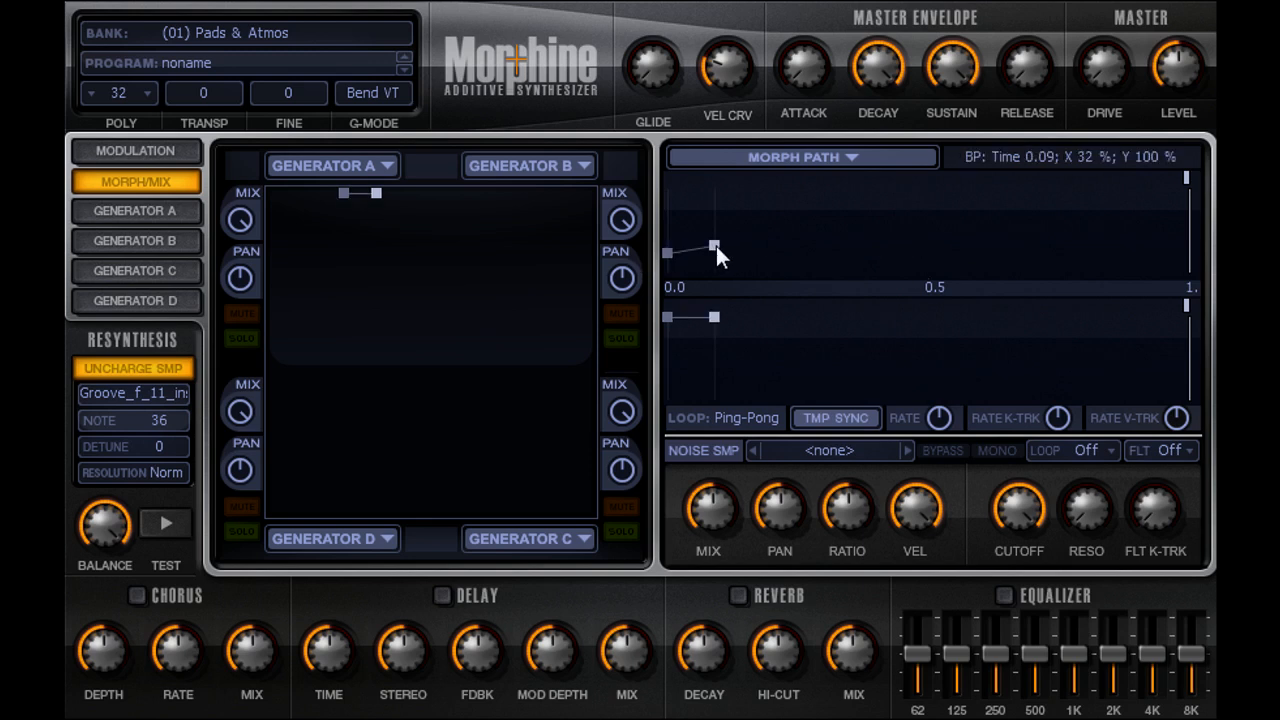
drag(716, 246, 706, 238)
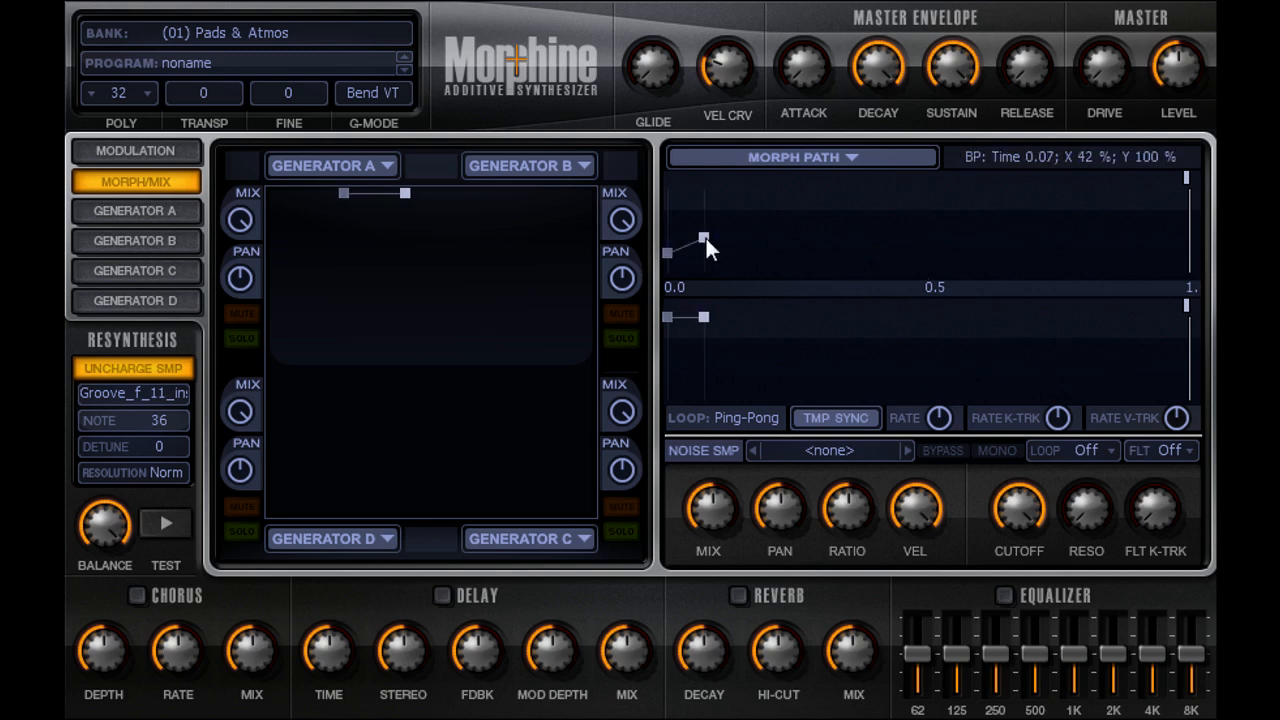
click(711, 240)
click(738, 242)
right_click(711, 240)
right_click(711, 241)
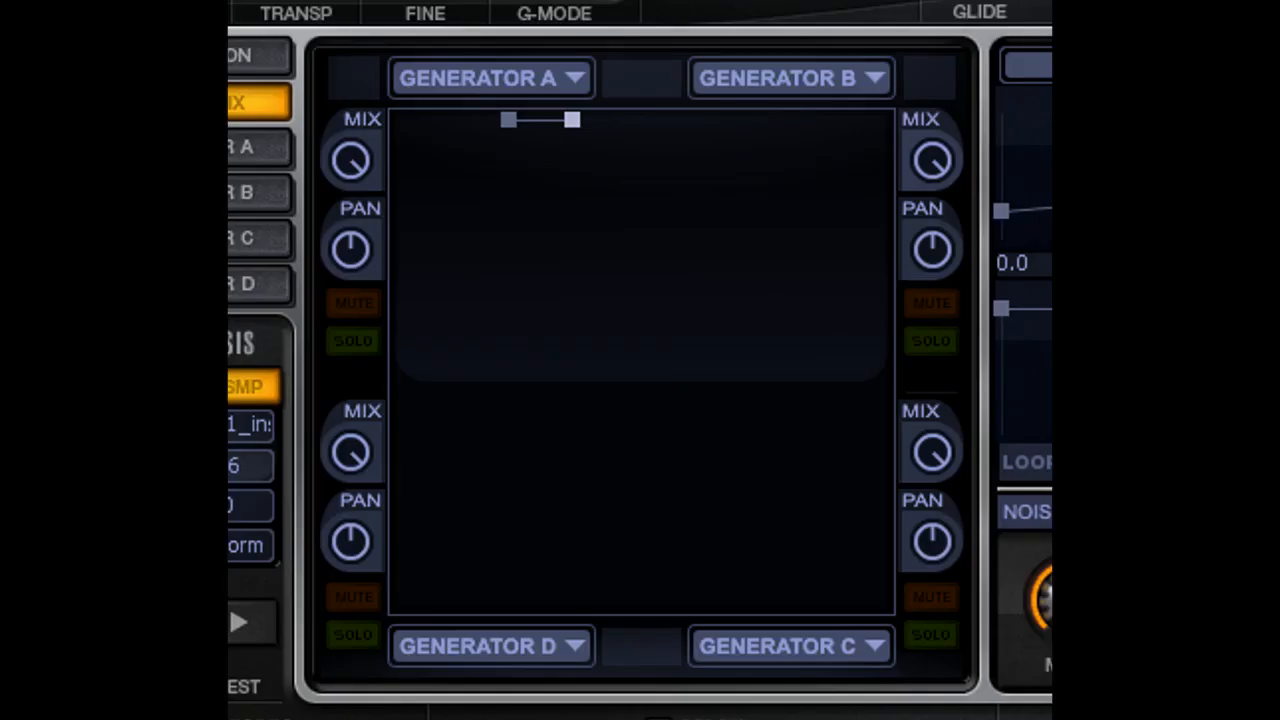
right_click(711, 243)
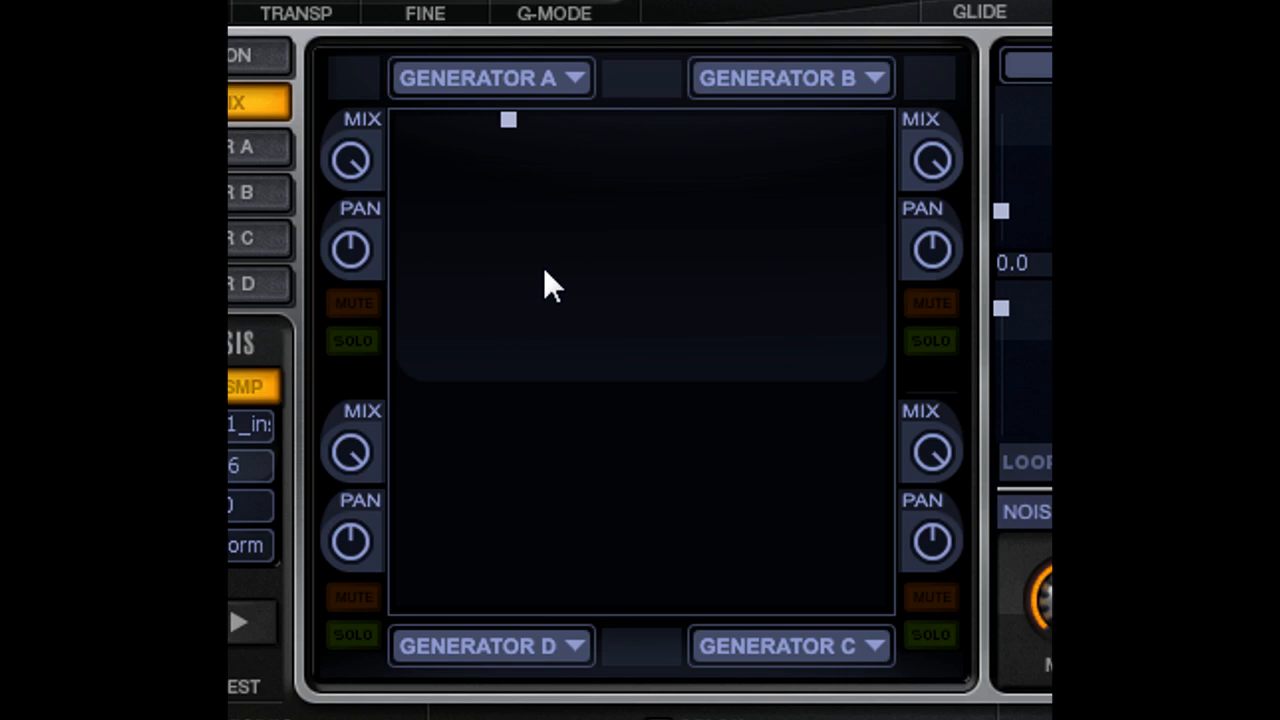
Step: Move the morph point around near Generator A and bring it back to X 22 %, Y 100 %
drag(510, 124, 508, 162)
drag(495, 157, 473, 134)
drag(468, 124, 510, 96)
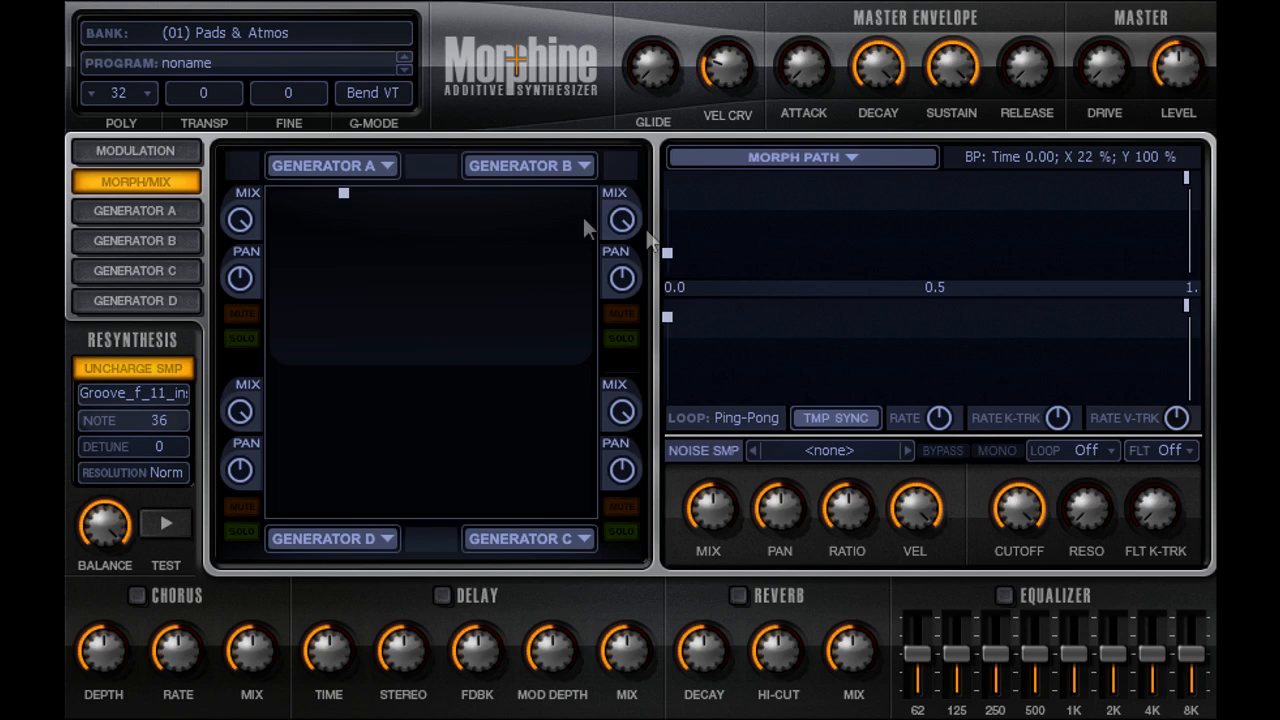
Step: Enable the chorus, and set Generator B's PWM filter to minus mode with a higher rate and phase
click(137, 595)
click(176, 242)
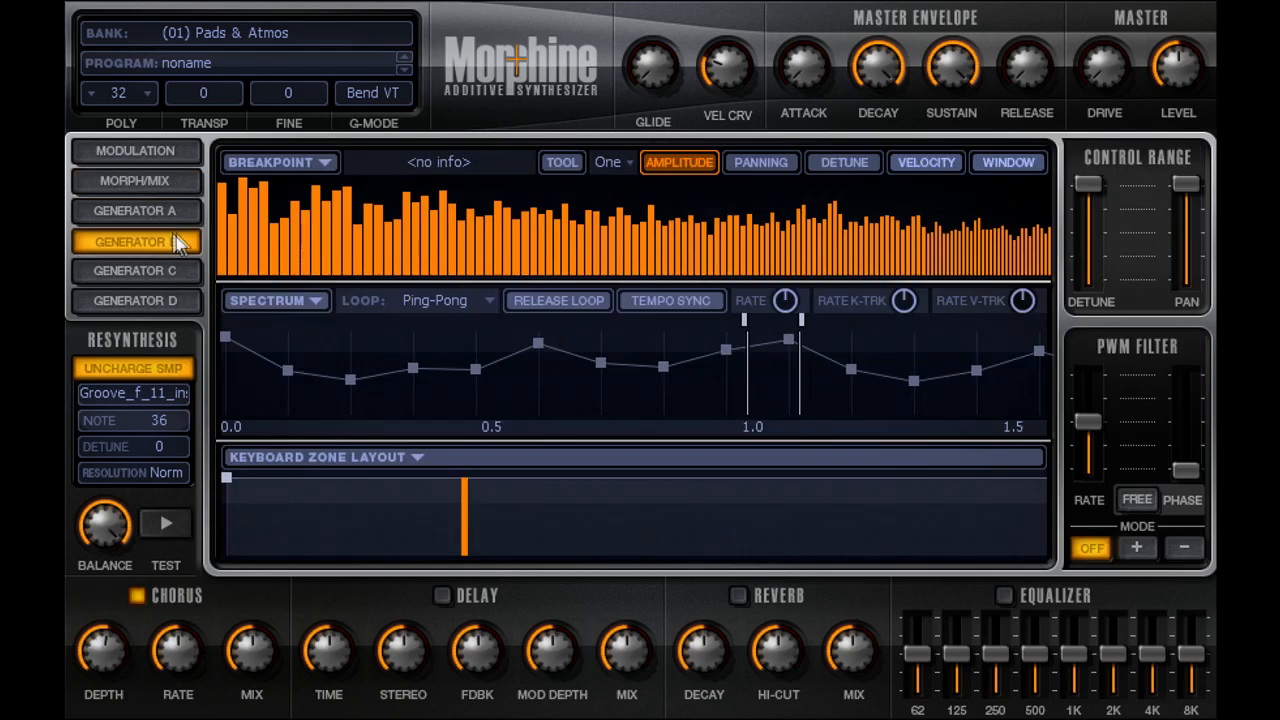
click(1143, 546)
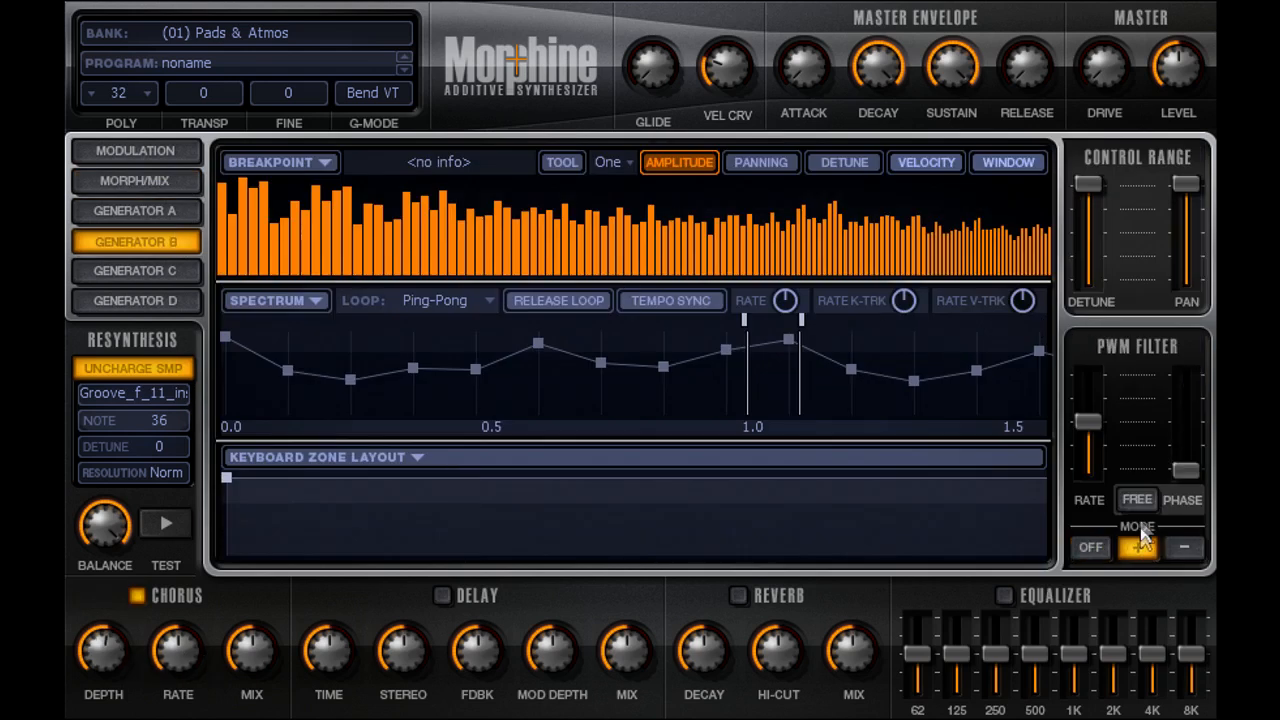
drag(1100, 437, 1098, 428)
drag(1186, 470, 1186, 430)
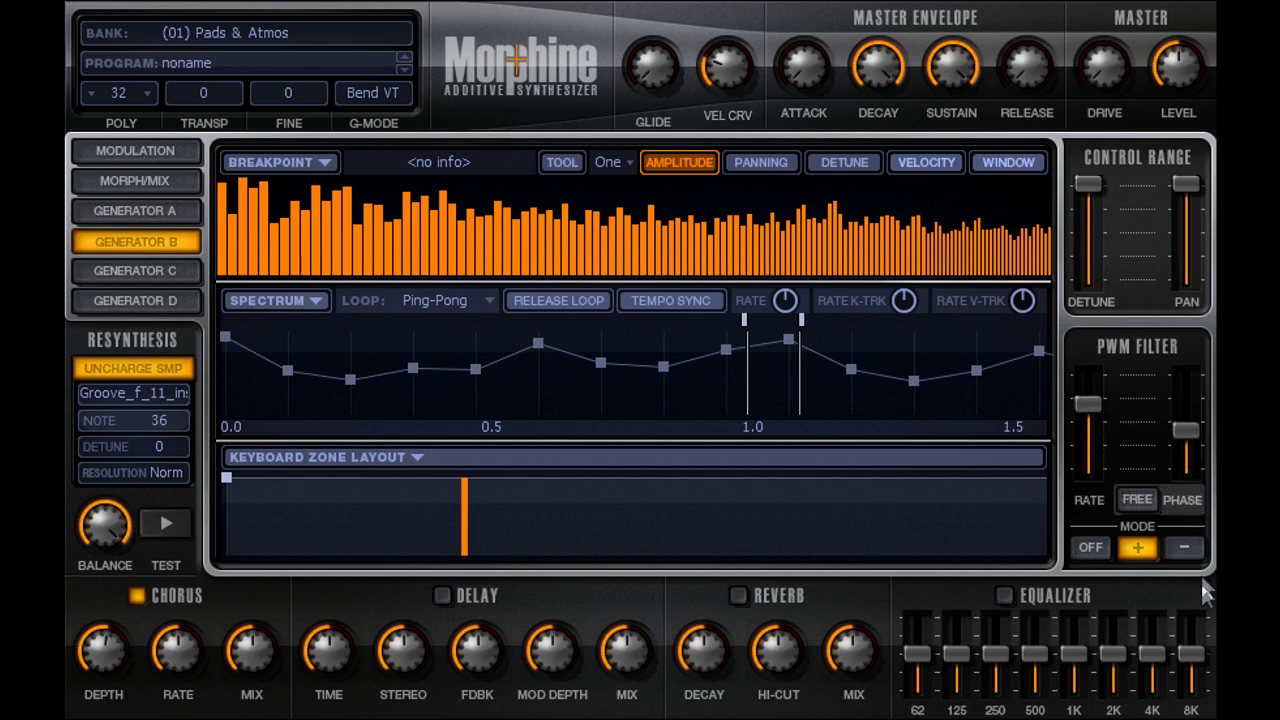
click(1190, 550)
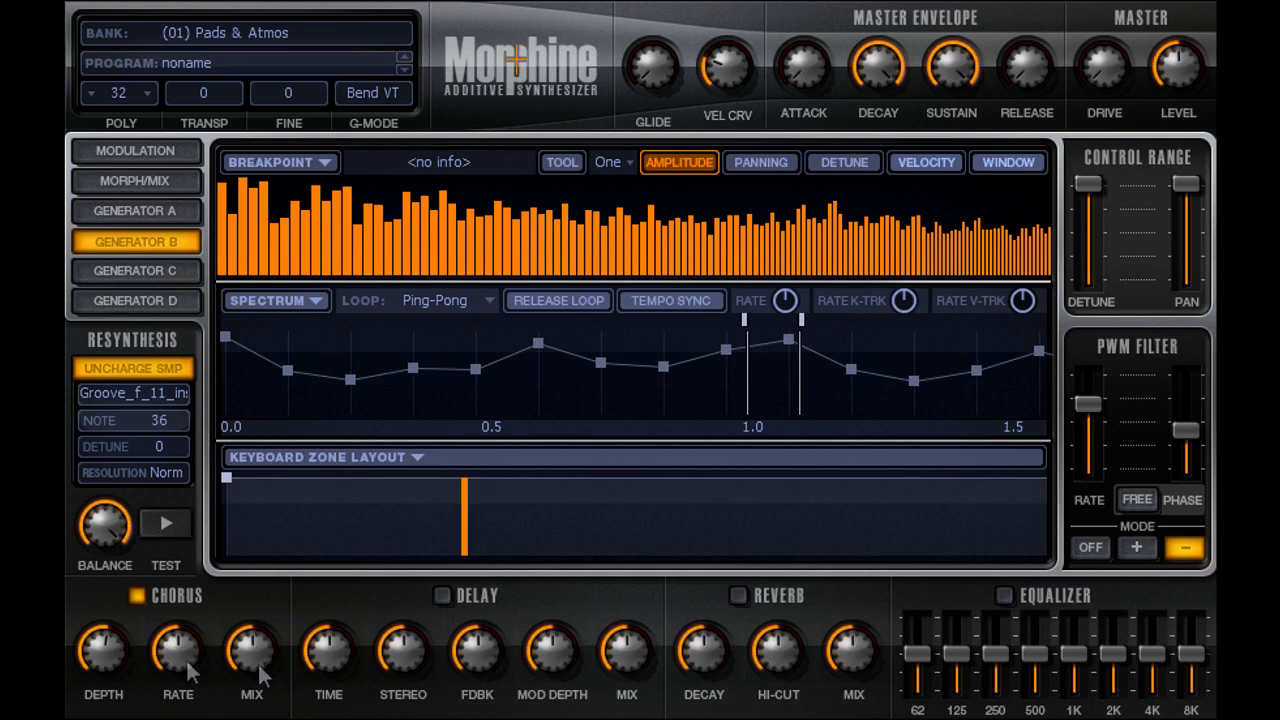
Step: Raise the chorus depth and lower the chorus mix, and enable the delay
drag(115, 657, 115, 655)
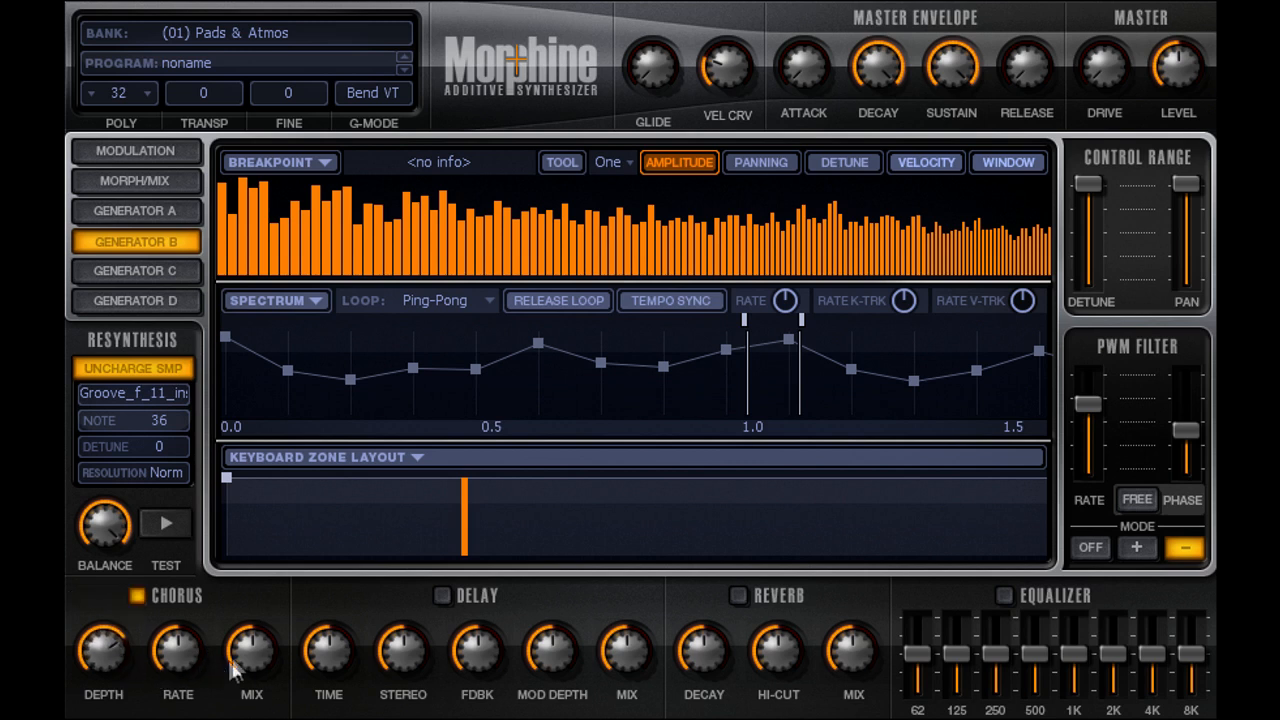
drag(232, 657, 232, 659)
click(442, 596)
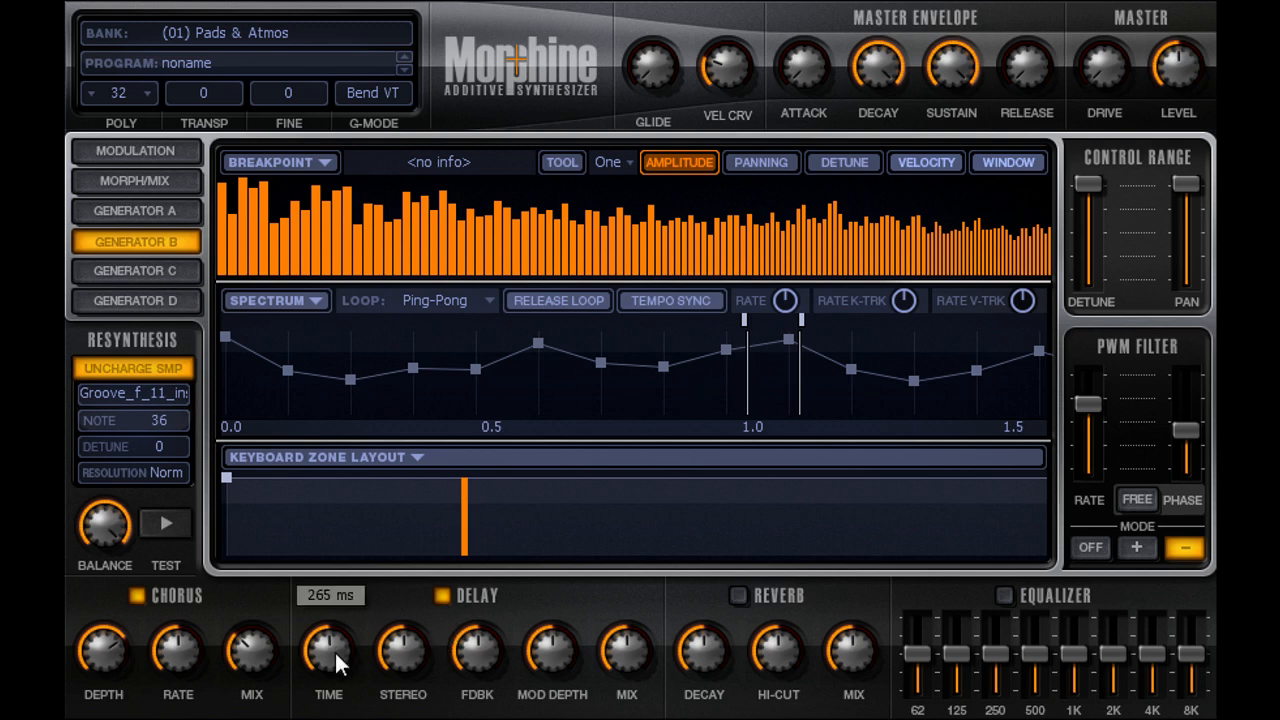
Step: Enable the reverb, adjust its decay and lower its mix while keeping the delay on
click(736, 597)
drag(700, 650, 695, 648)
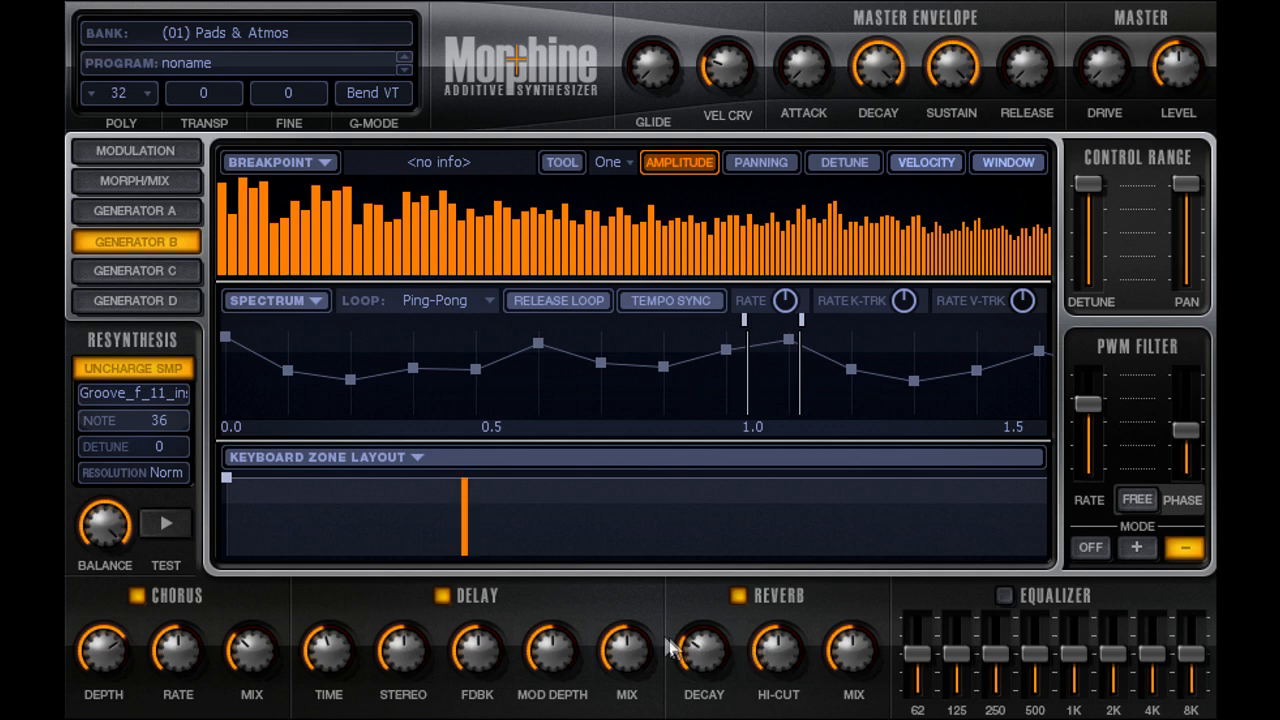
click(443, 597)
drag(845, 648, 844, 656)
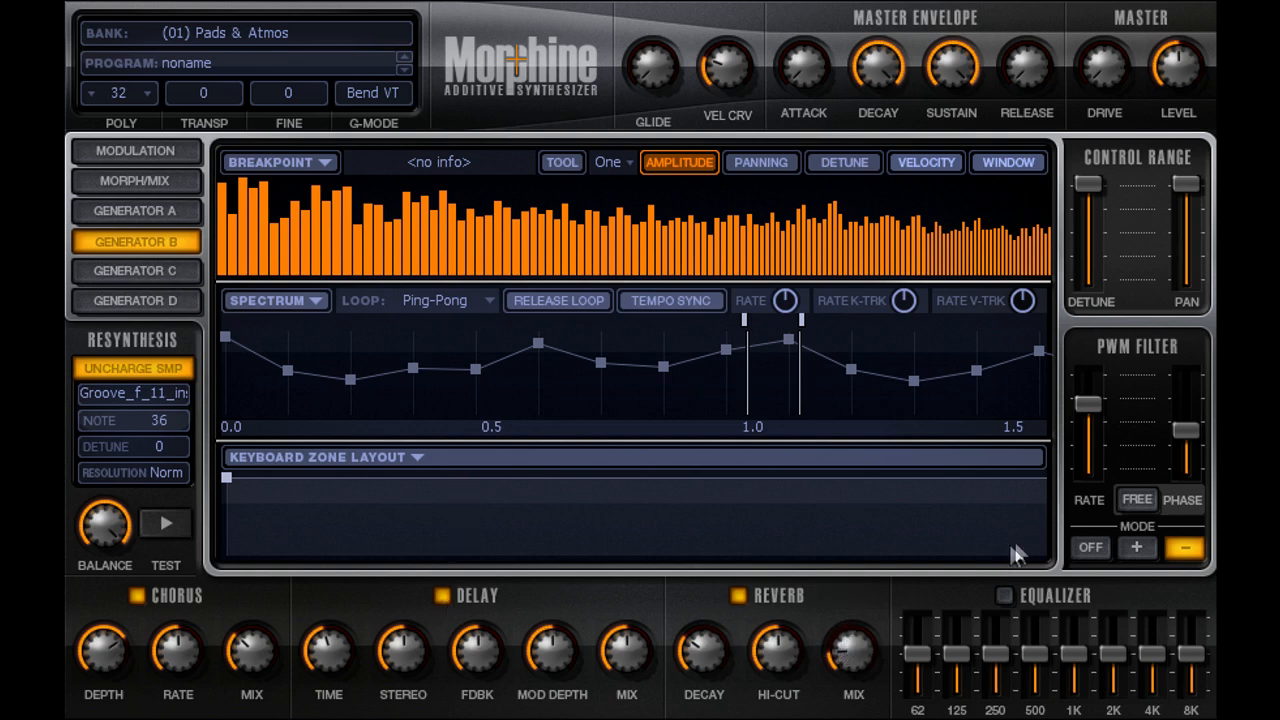
Step: Enable the equalizer, cutting the 1K to 8K bands and the 250 band, and slightly boosting the 125 band
click(1004, 596)
mouse_move(1089, 650)
drag(1090, 648, 1182, 670)
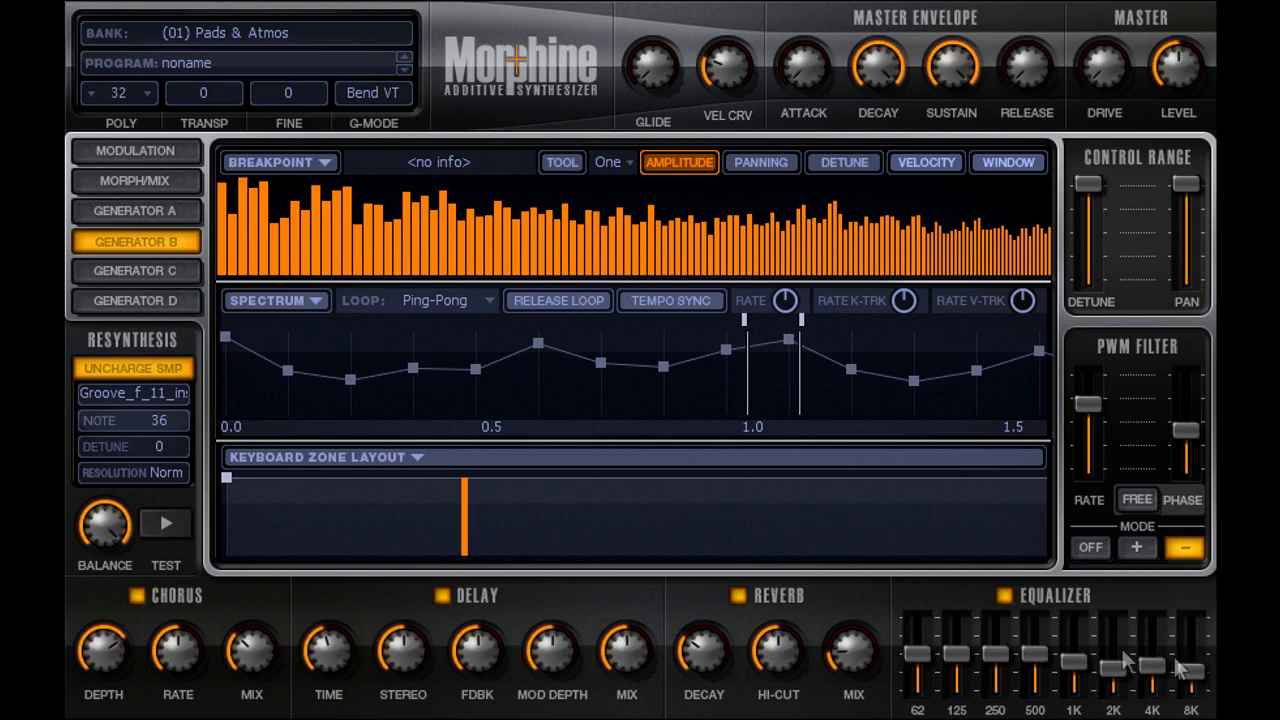
drag(1008, 654, 958, 655)
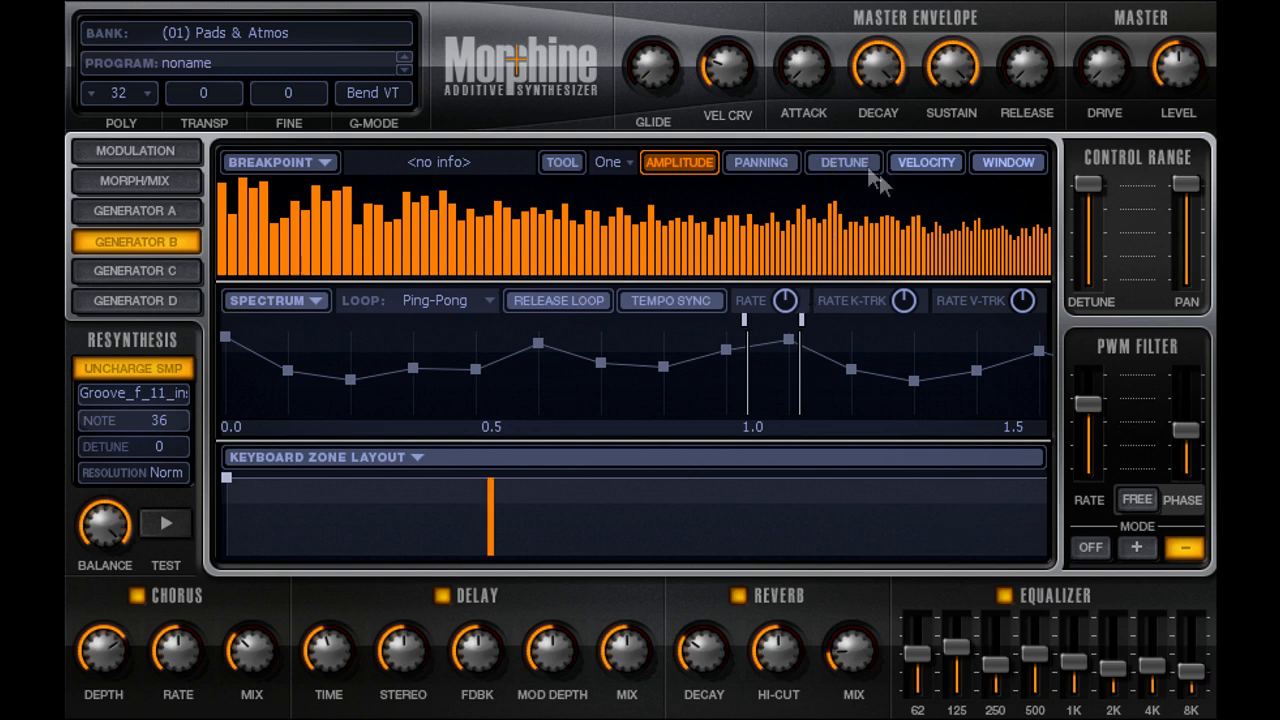
Step: Raise the master envelope attack, and widen Generator B's spectrum loop to run from 0.11 s to just past 1.5 s
mouse_move(825, 66)
mouse_down()
mouse_move(827, 80)
mouse_move(825, 67)
mouse_up()
drag(749, 335, 284, 343)
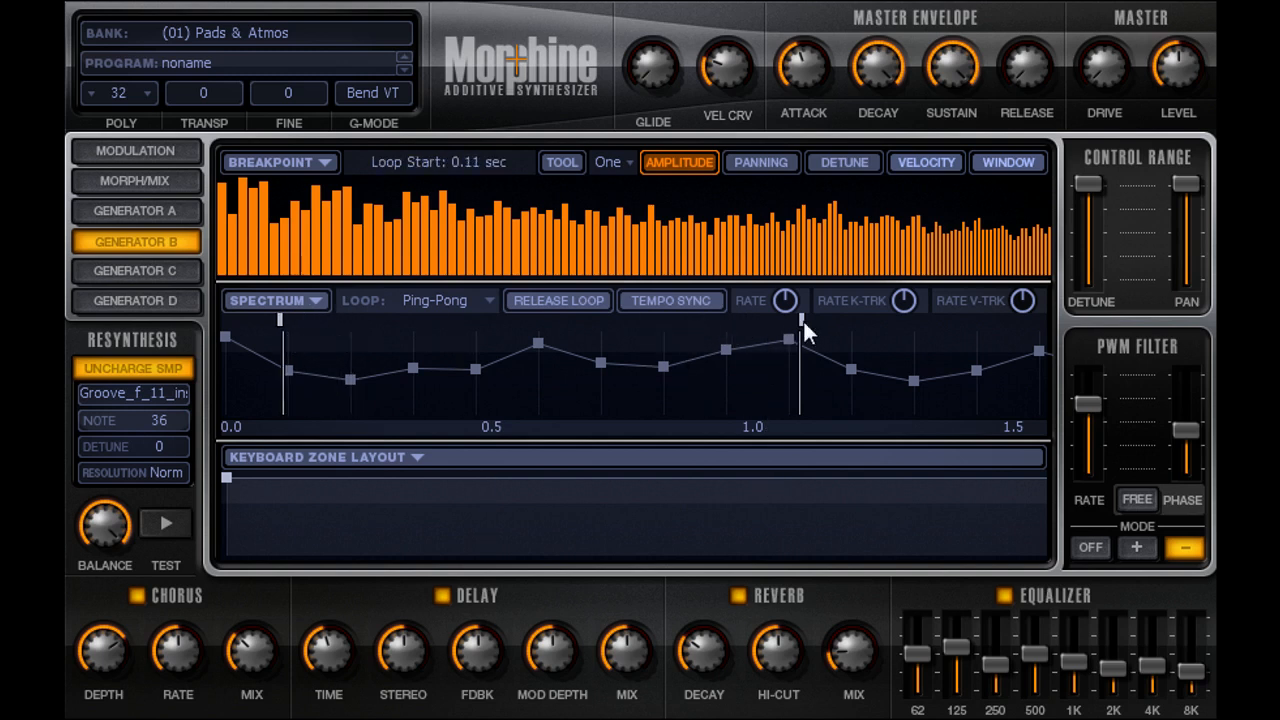
mouse_move(803, 319)
mouse_down()
mouse_move(1036, 348)
mouse_move(1034, 337)
mouse_up()
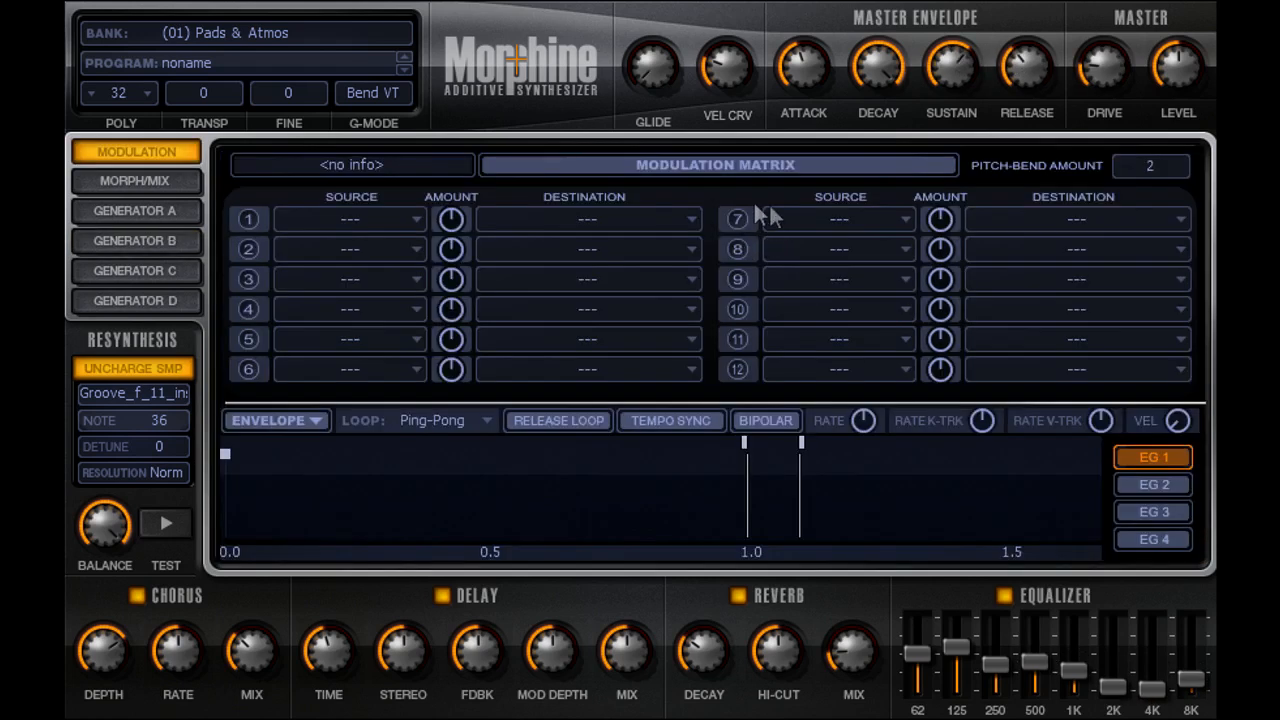
Step: Assign Pitch Wheel as the source of modulation slots 1 and 2, and set the pitch-bend amount to 0
click(414, 228)
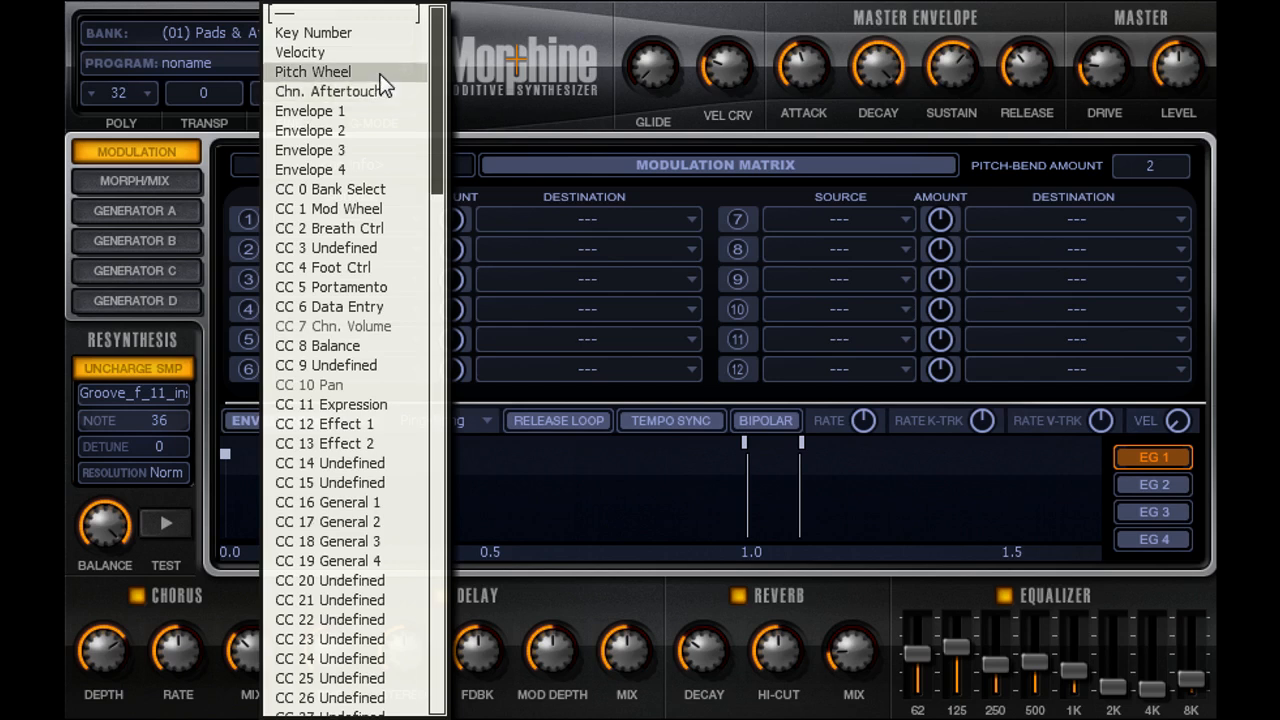
click(340, 72)
click(363, 245)
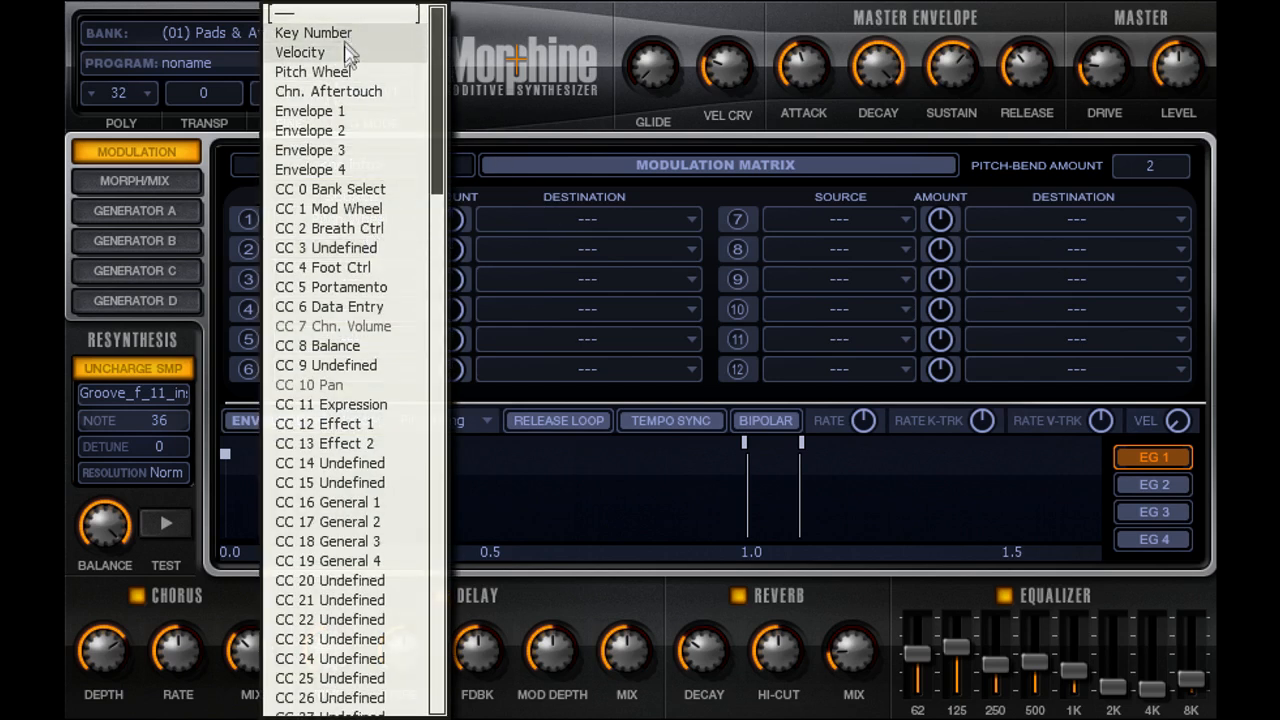
click(343, 72)
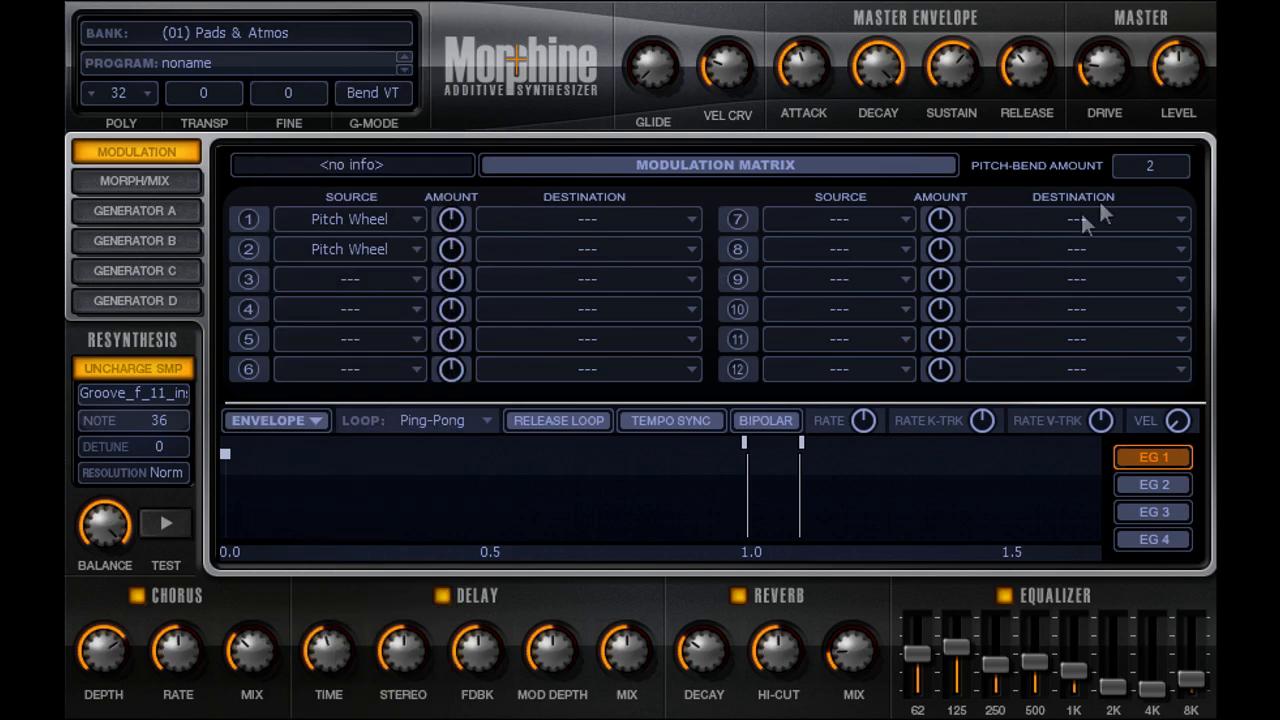
scroll(1139, 180, down, 1)
Step: Route slot 1 to Gen A: Mix with a negative amount and slot 2 to Gen B: Mix with a positive amount
click(690, 222)
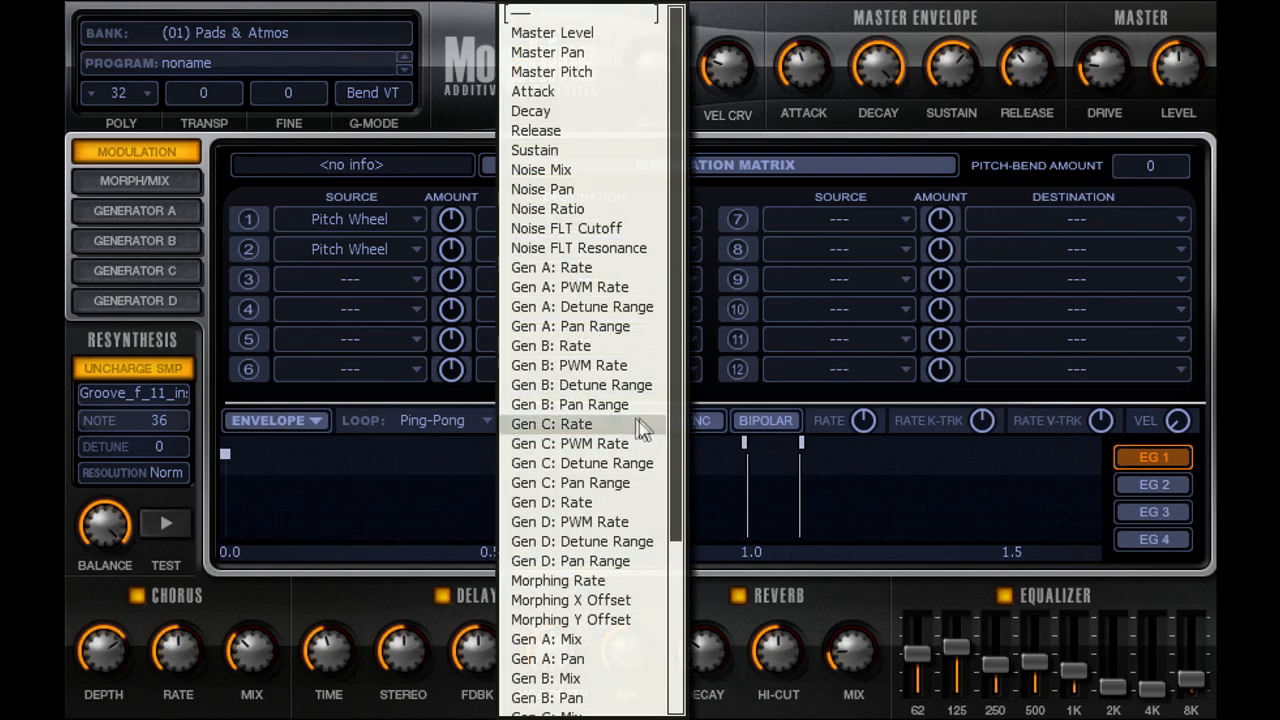
click(613, 645)
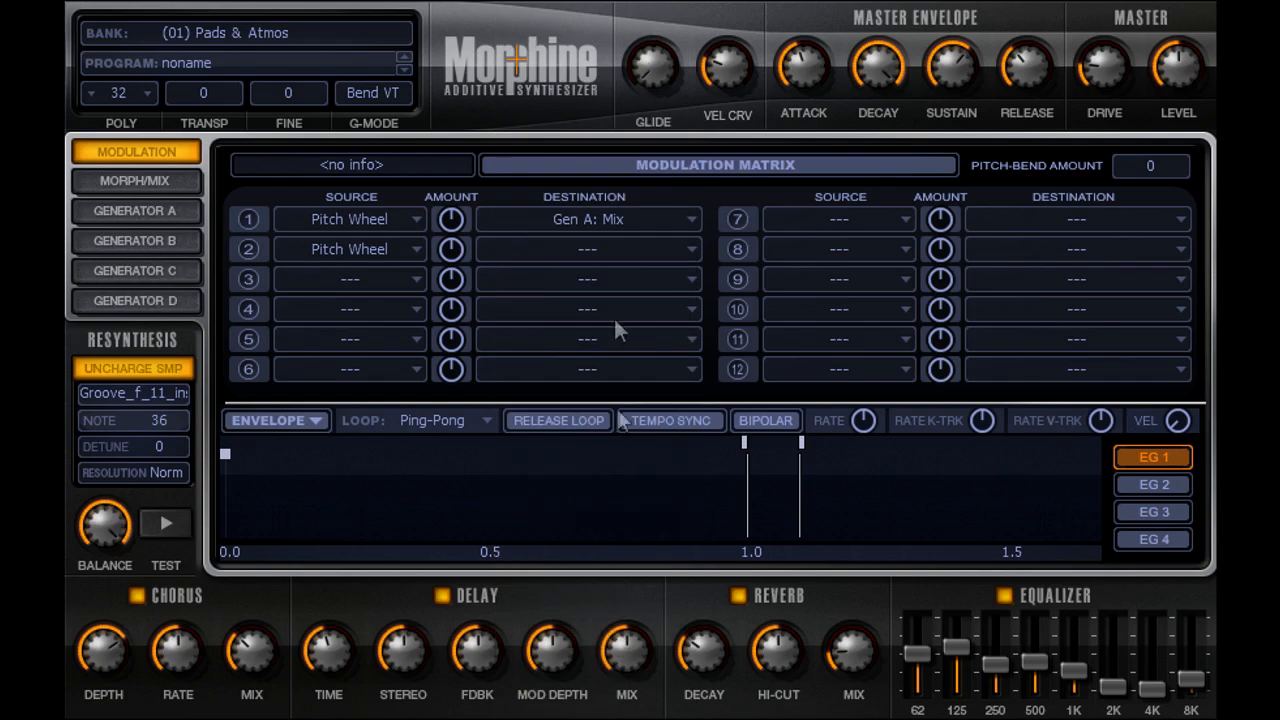
click(606, 252)
click(592, 678)
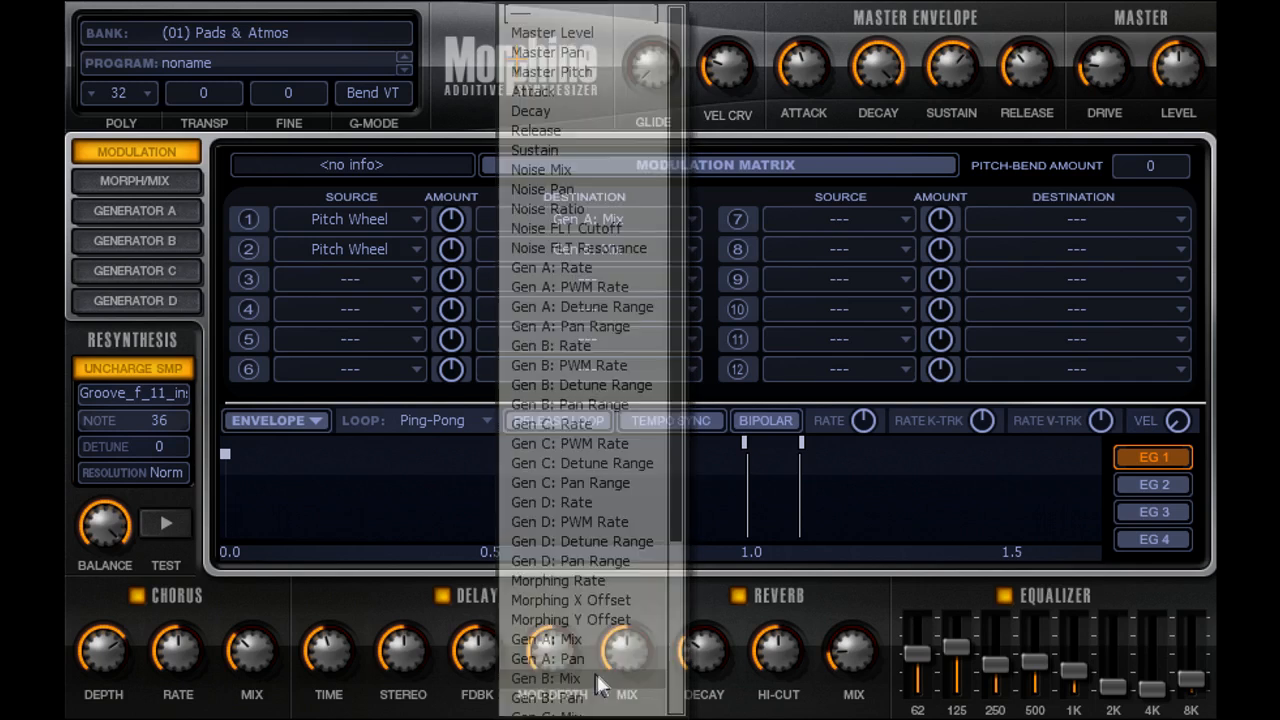
mouse_move(458, 253)
mouse_down()
mouse_move(451, 218)
mouse_move(451, 244)
mouse_up()
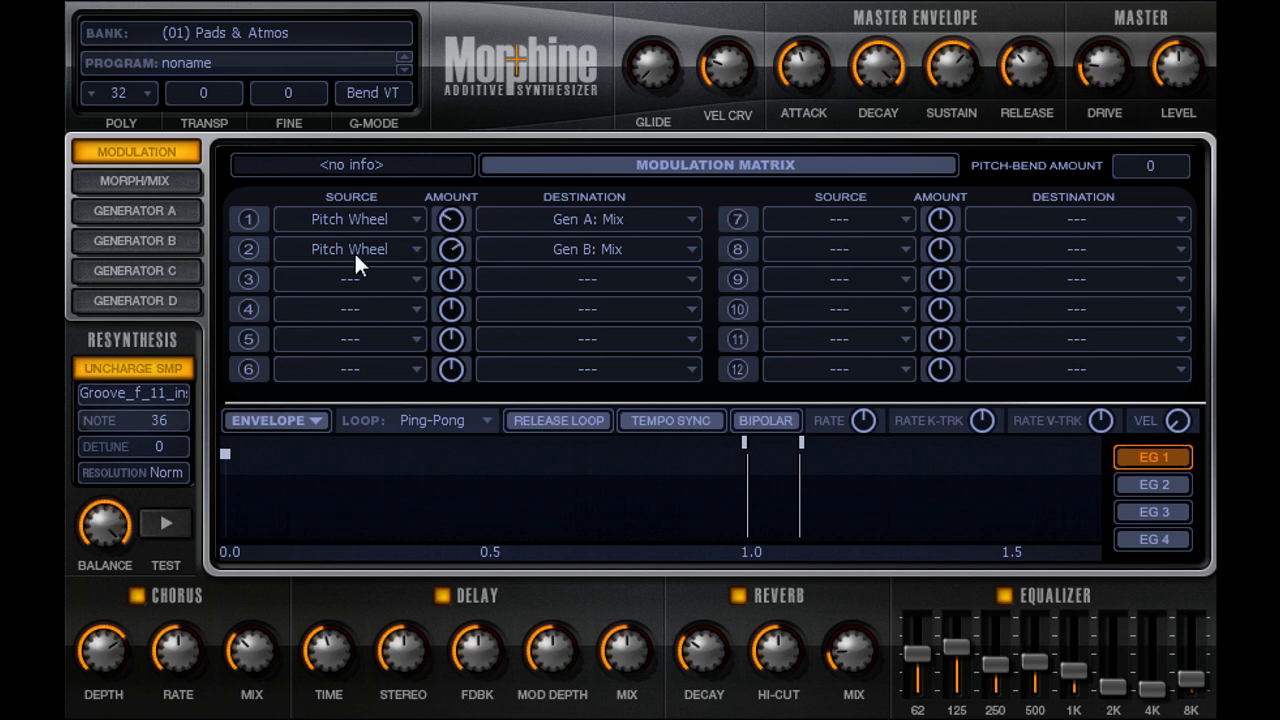